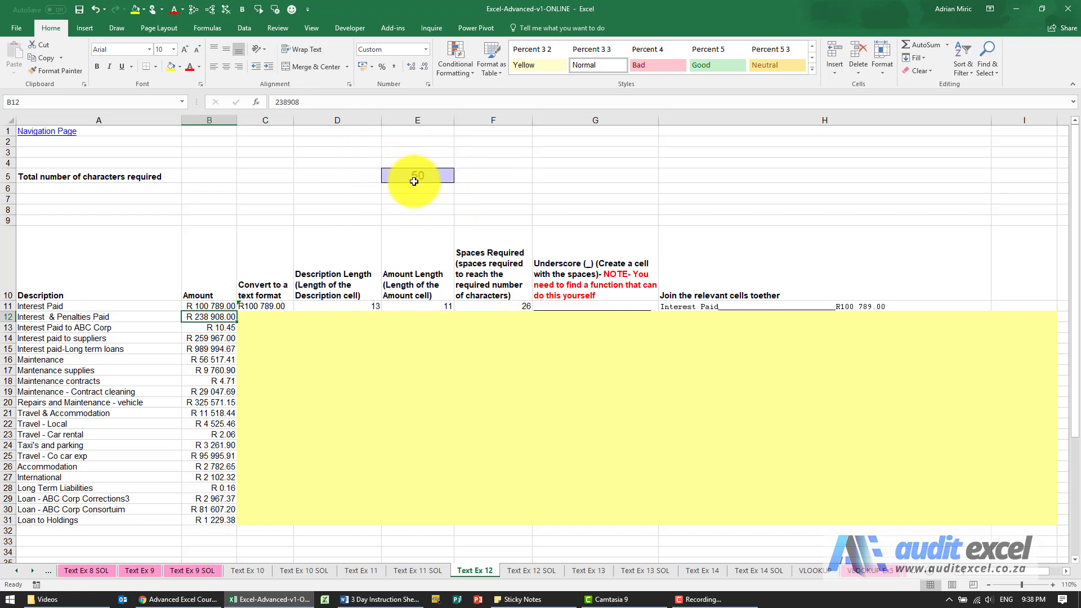
Inspect the first two description cells and the underlying amount in B13.
{"action": "left_click", "coordinate": [90, 306]}
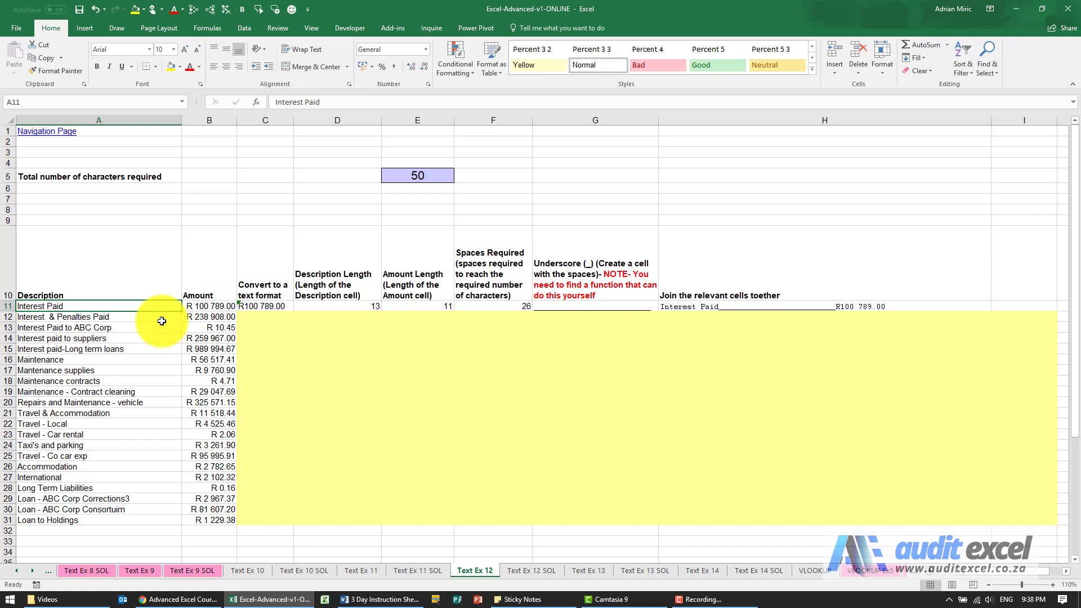
{"action": "left_click", "coordinate": [103, 317]}
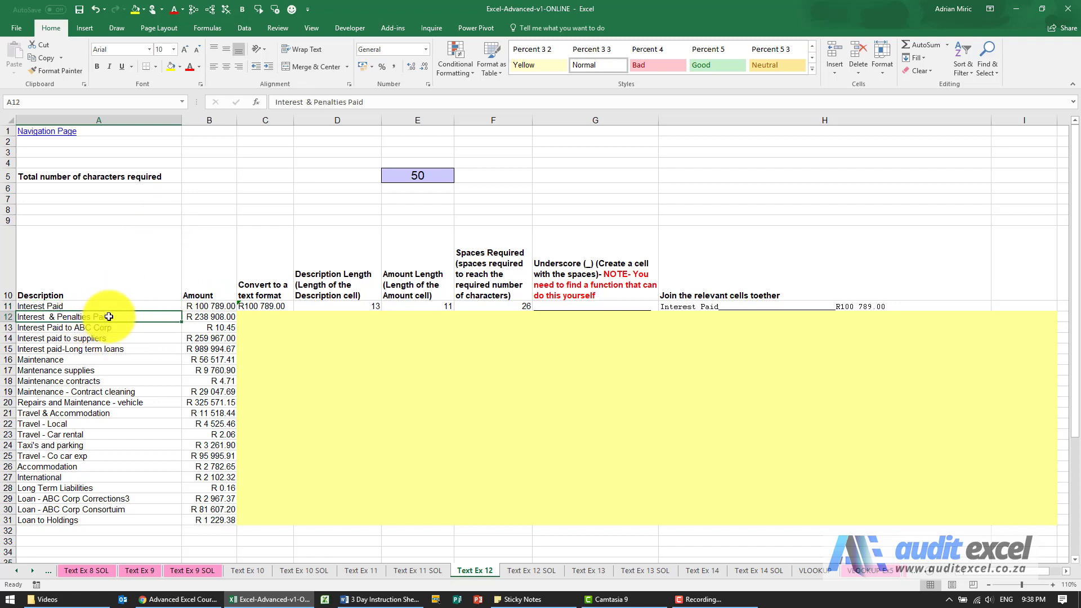
{"action": "left_click", "coordinate": [206, 329]}
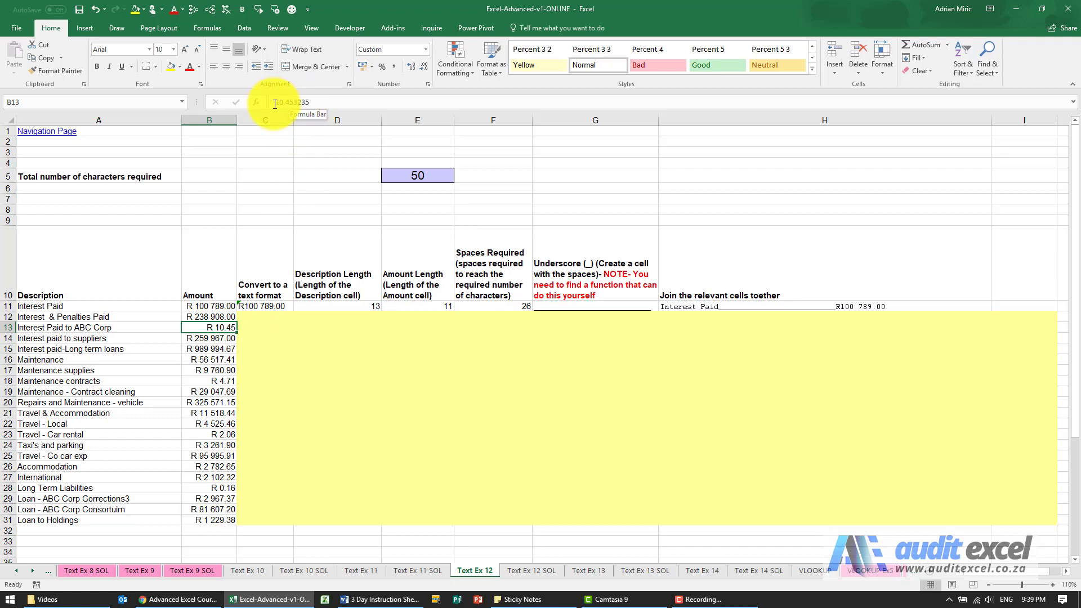
Enter =TEXT(B12,"R# 0.00") in C12 via Insert Function and fill it down to C31.
{"action": "left_click", "coordinate": [254, 316]}
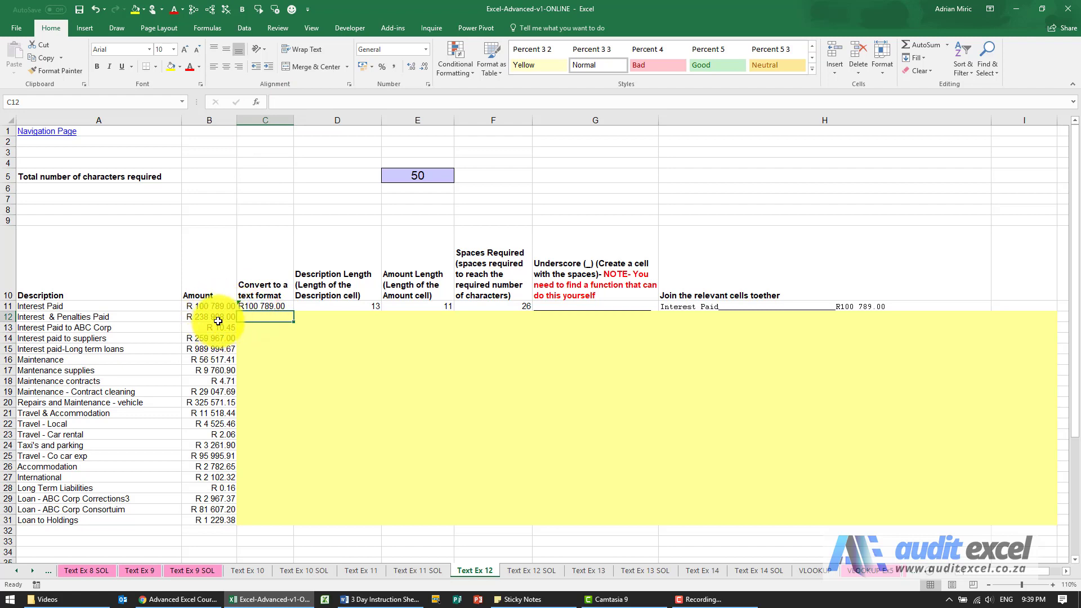
{"action": "left_click", "coordinate": [257, 103]}
{"action": "left_click", "coordinate": [524, 433]}
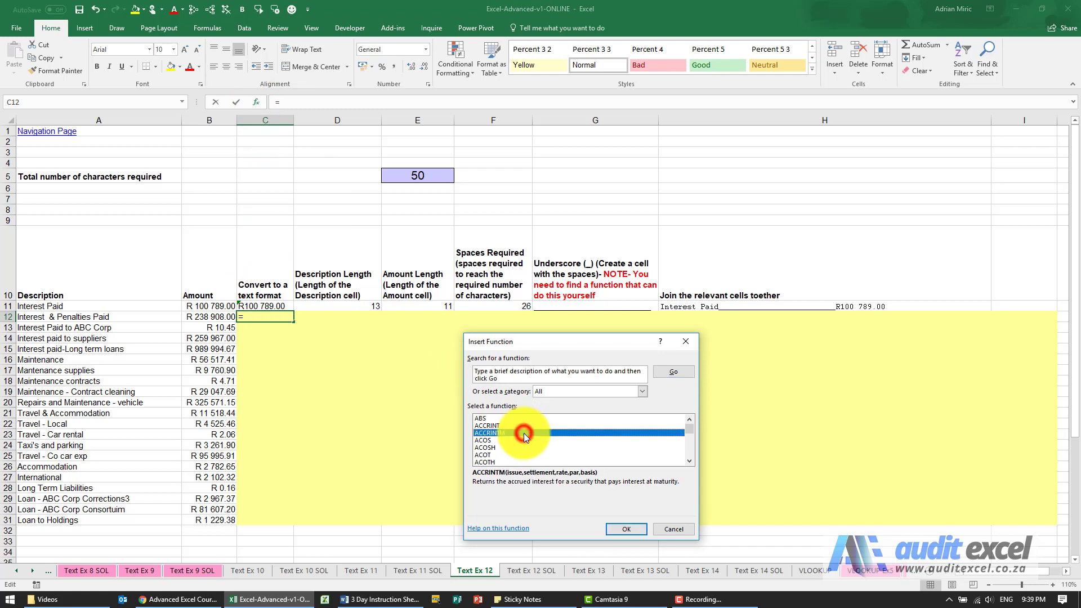
{"action": "type", "text": "text"}
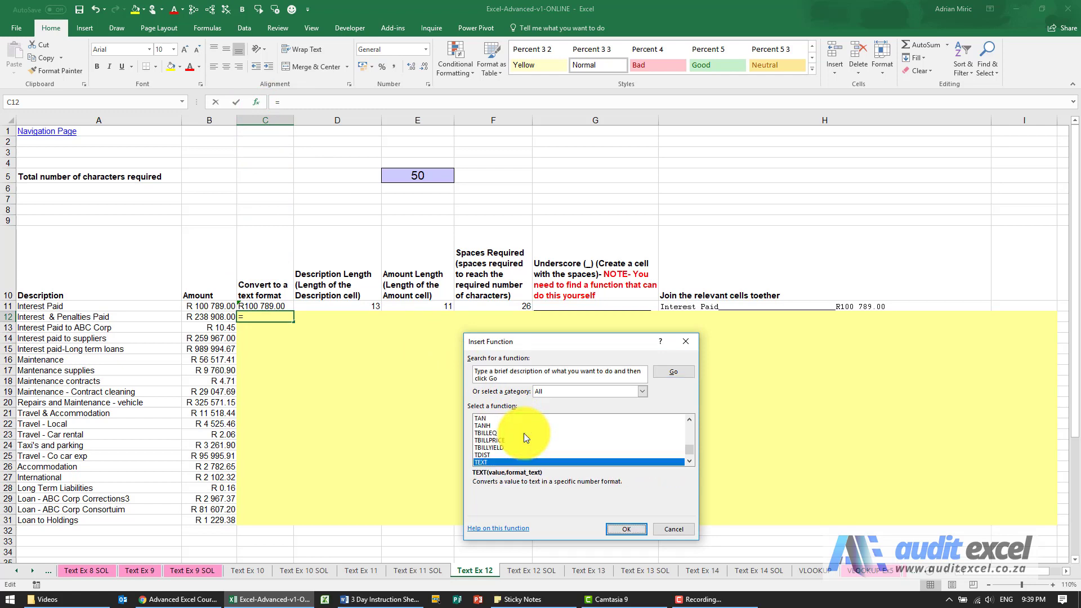
{"action": "key", "text": "Return"}
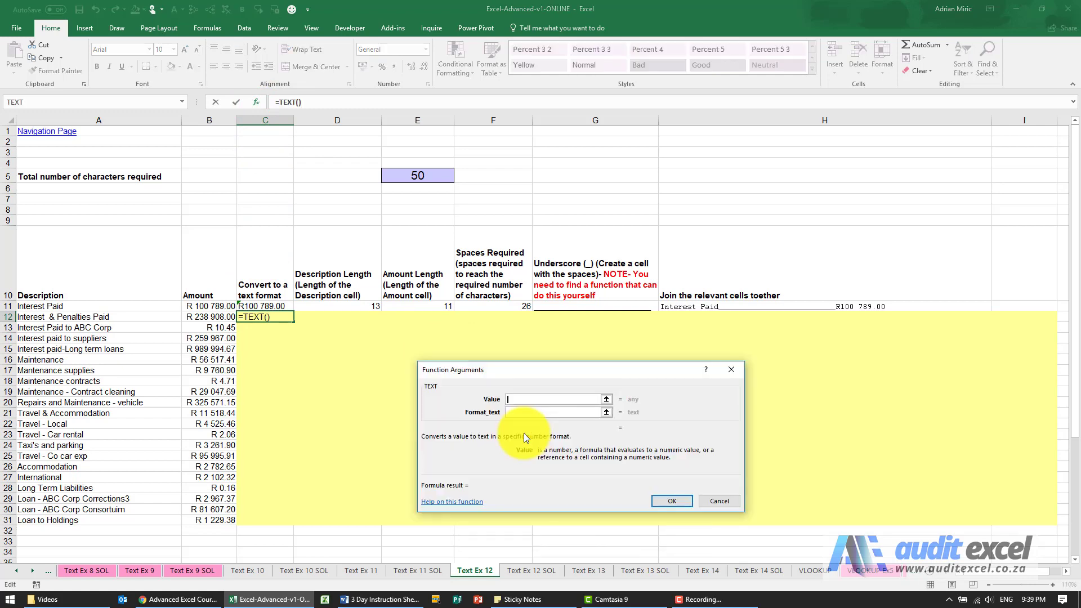
{"action": "left_click", "coordinate": [215, 318]}
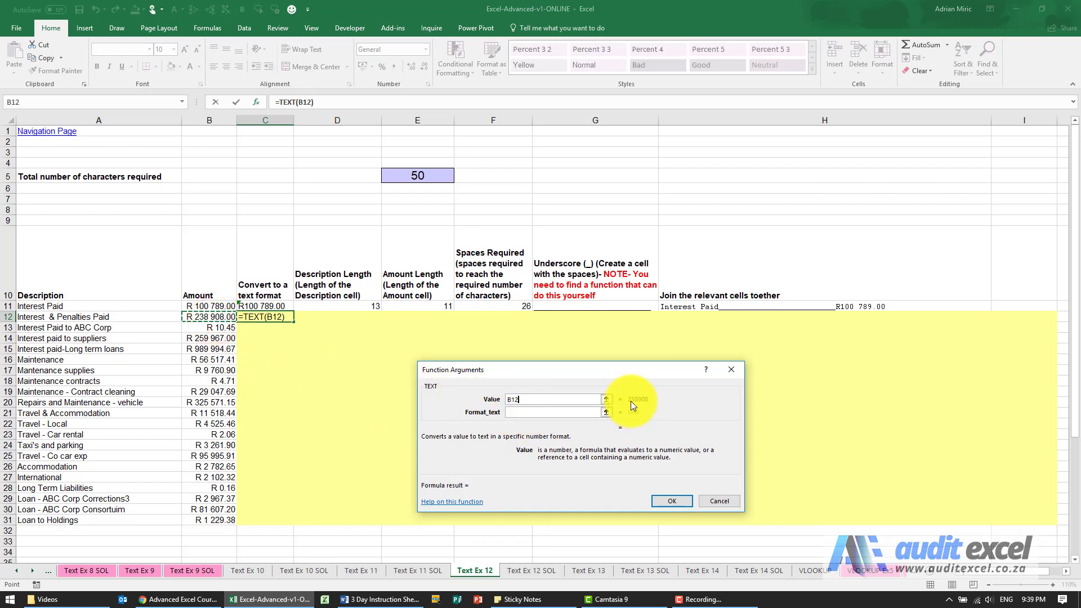
{"action": "left_click", "coordinate": [543, 413]}
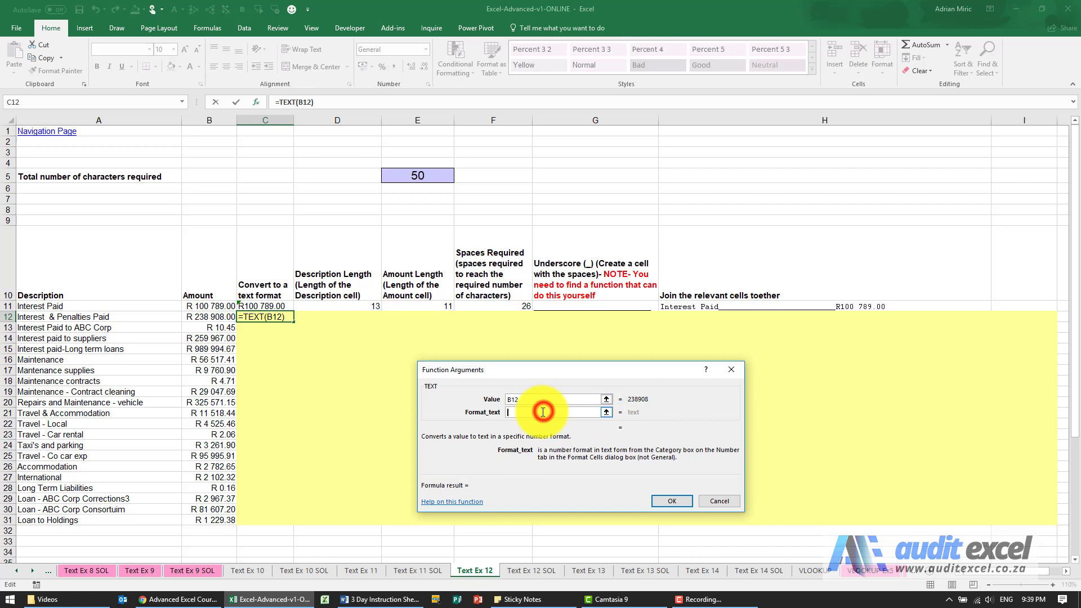
{"action": "type", "text": "\""}
{"action": "type", "text": "R# 0.00\""}
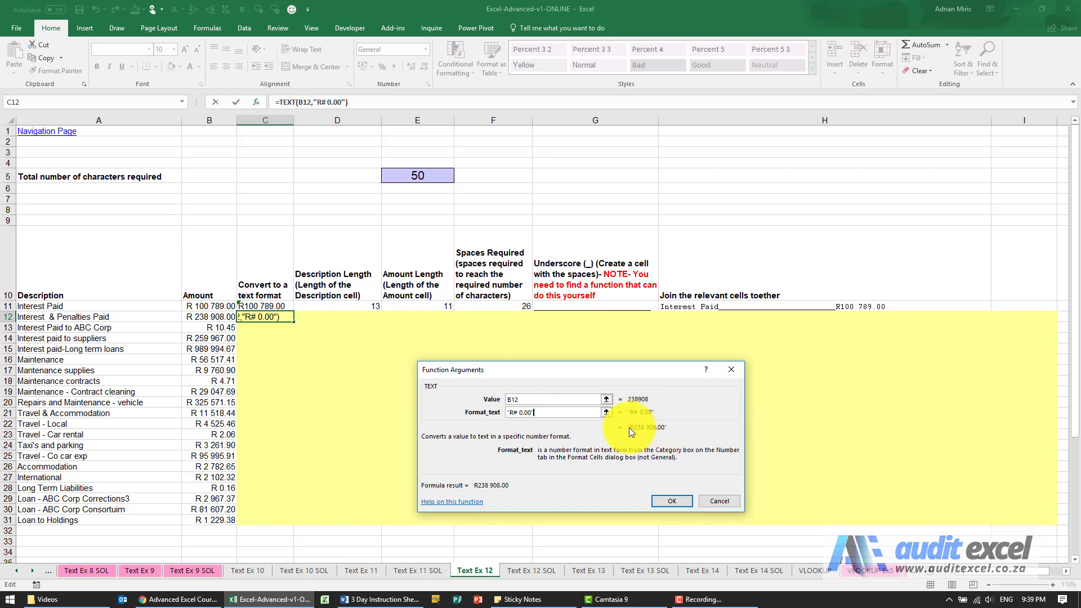
{"action": "left_click", "coordinate": [667, 501]}
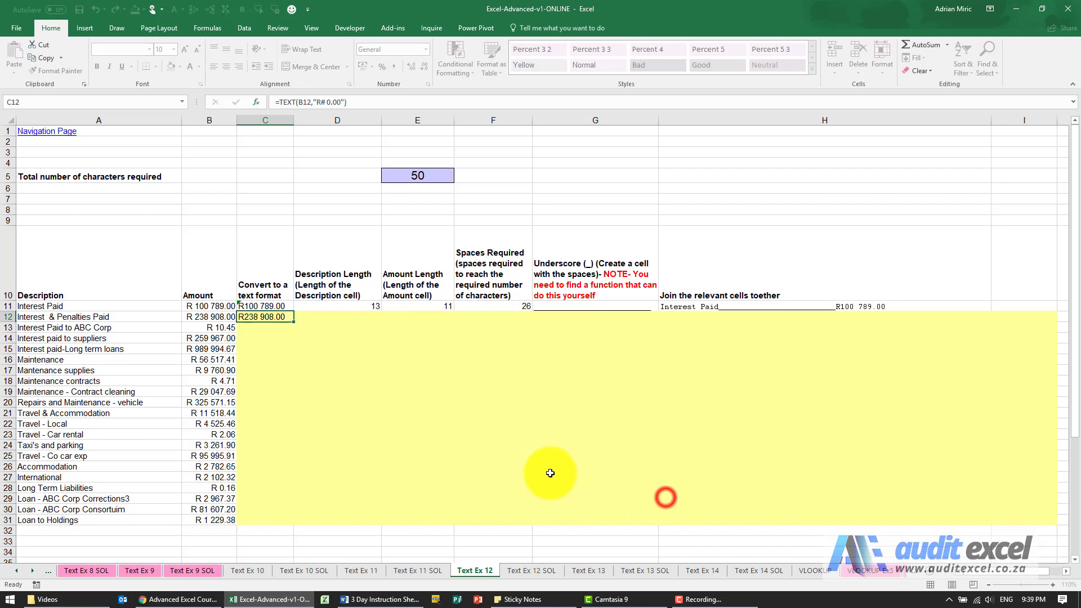
{"action": "double_click", "coordinate": [294, 322]}
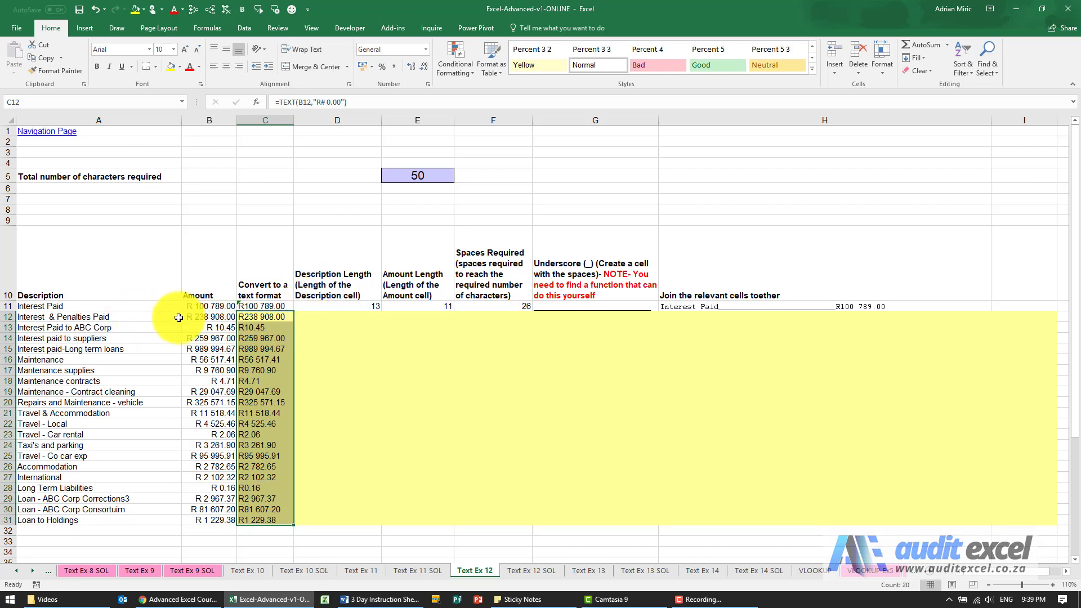
Enter =LEN(A12) in D12 and fill it down to D31, giving lengths like 26, 25, 29.
{"action": "left_click", "coordinate": [306, 319]}
{"action": "left_click", "coordinate": [258, 103]}
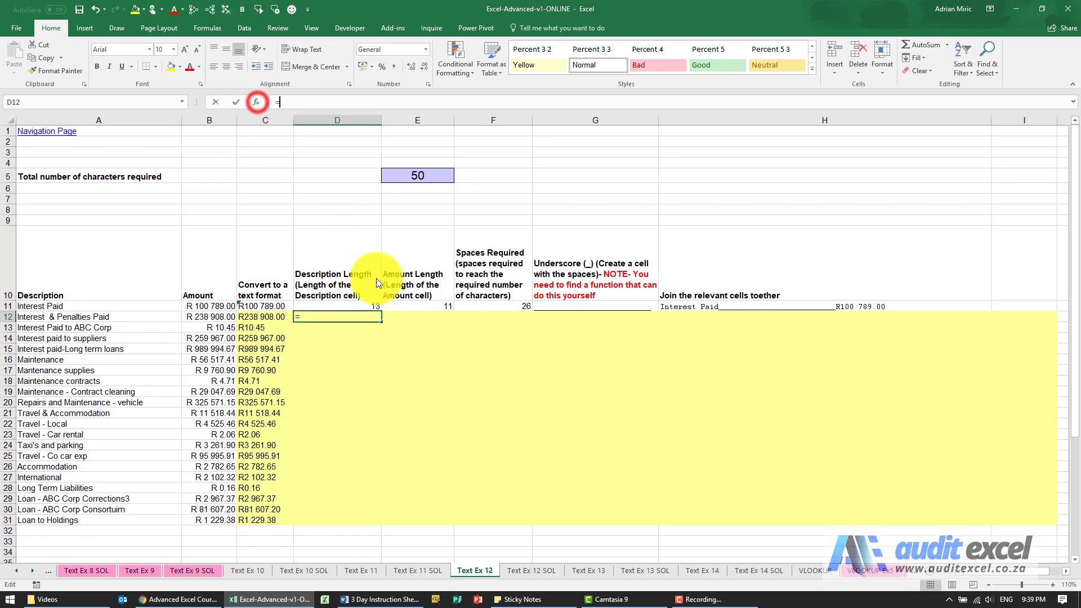
{"action": "left_click", "coordinate": [516, 425]}
{"action": "type", "text": "len"}
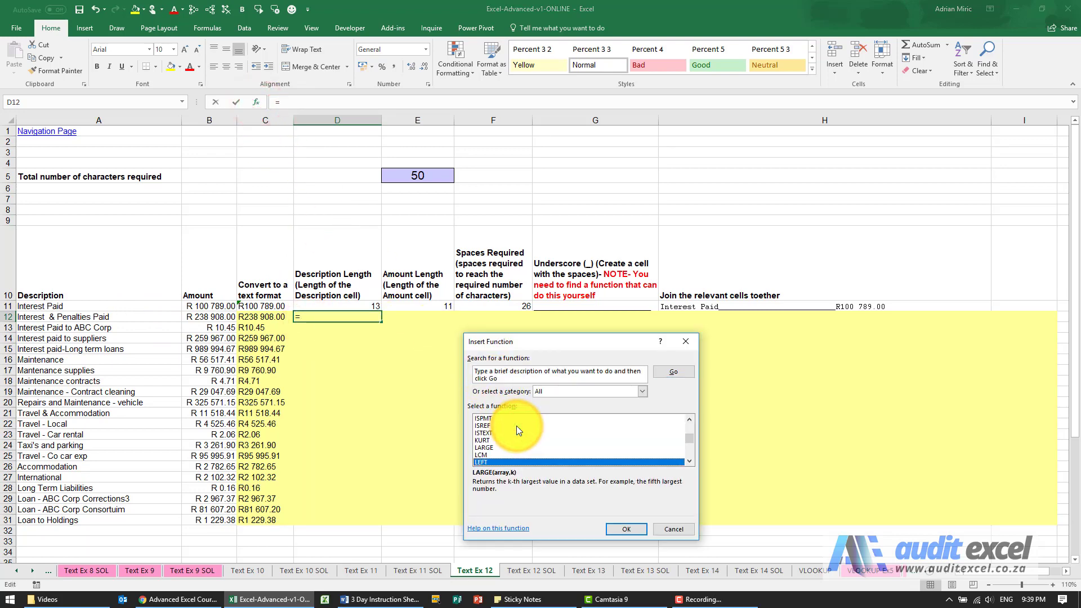
{"action": "key", "text": "Return"}
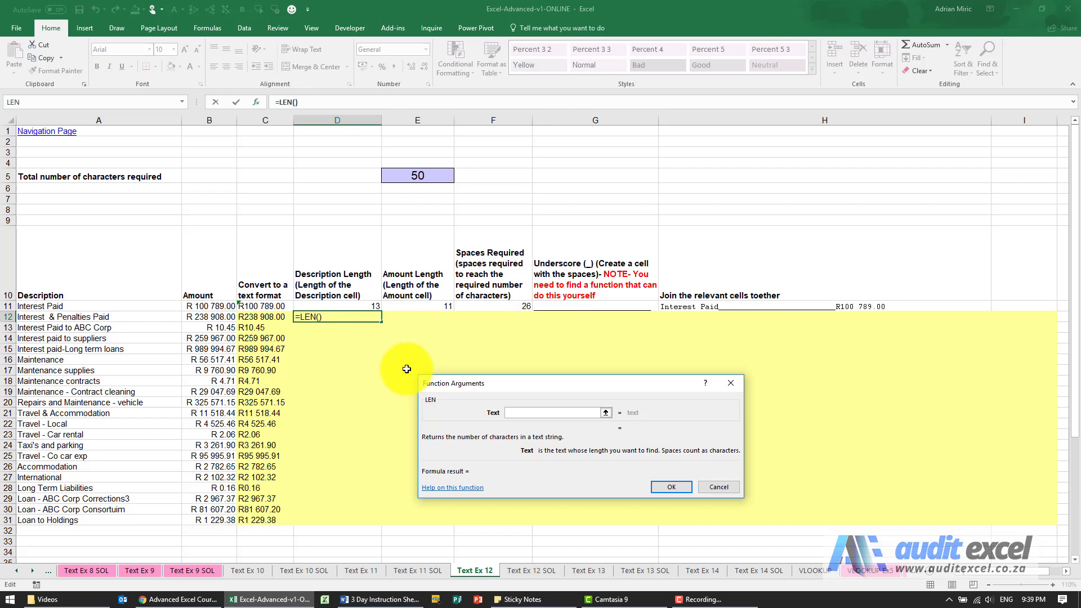
{"action": "left_click", "coordinate": [107, 320]}
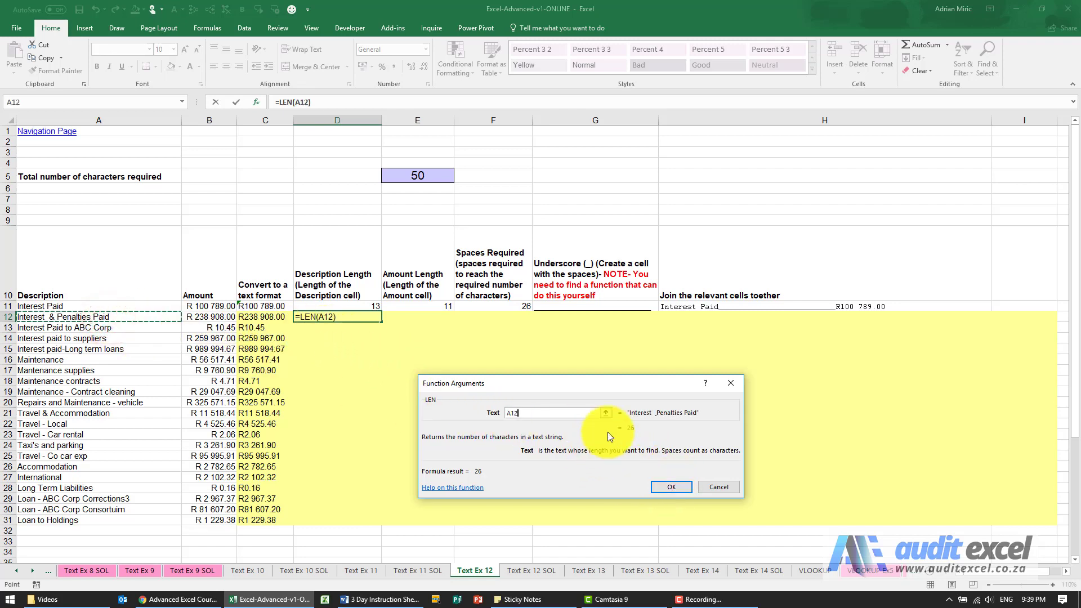
{"action": "left_click", "coordinate": [673, 489]}
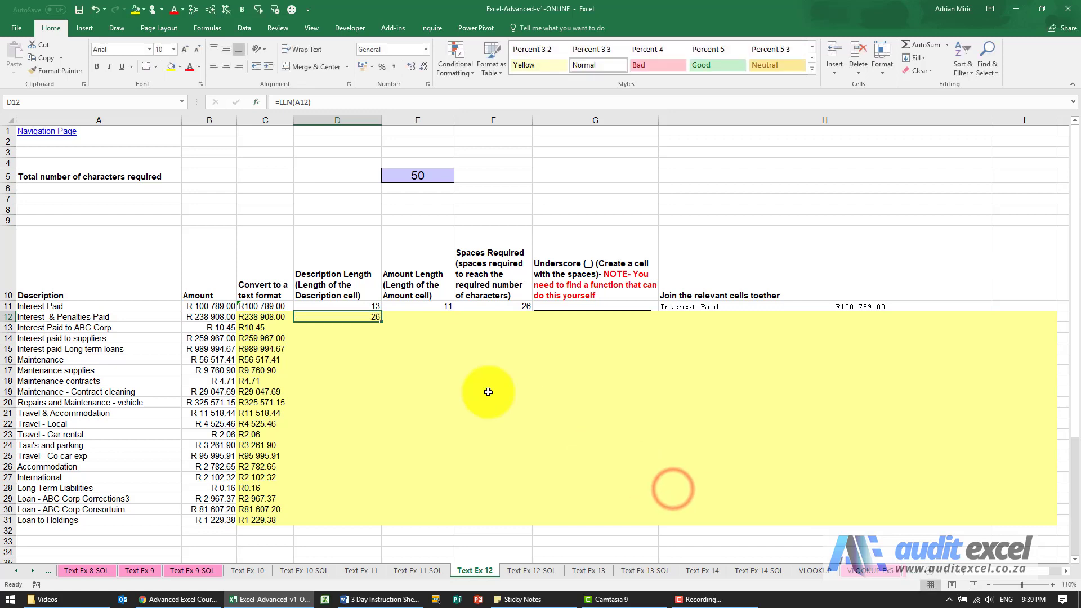
{"action": "double_click", "coordinate": [383, 324]}
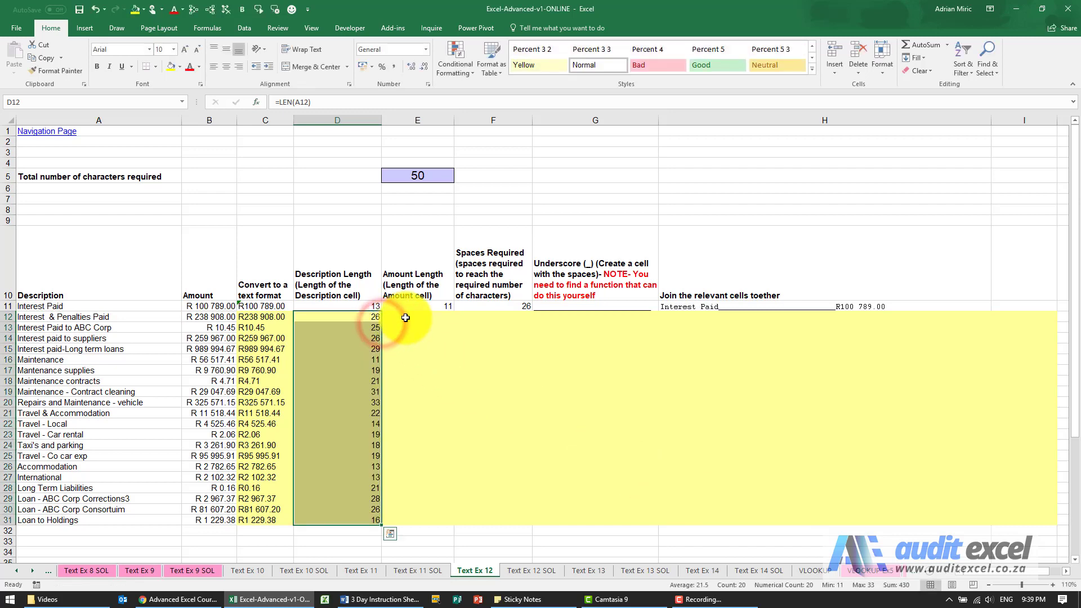
{"action": "left_click", "coordinate": [406, 318]}
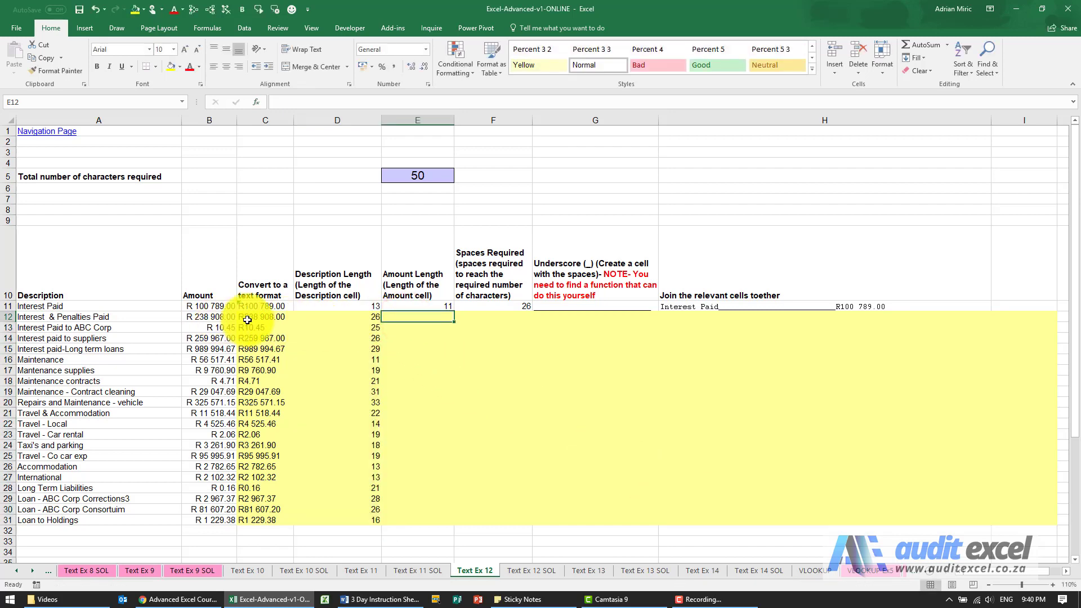
Enter =LEN(C12) in E12, fill it down to E31, and check the D12 and E12 formulas.
{"action": "left_click", "coordinate": [256, 103]}
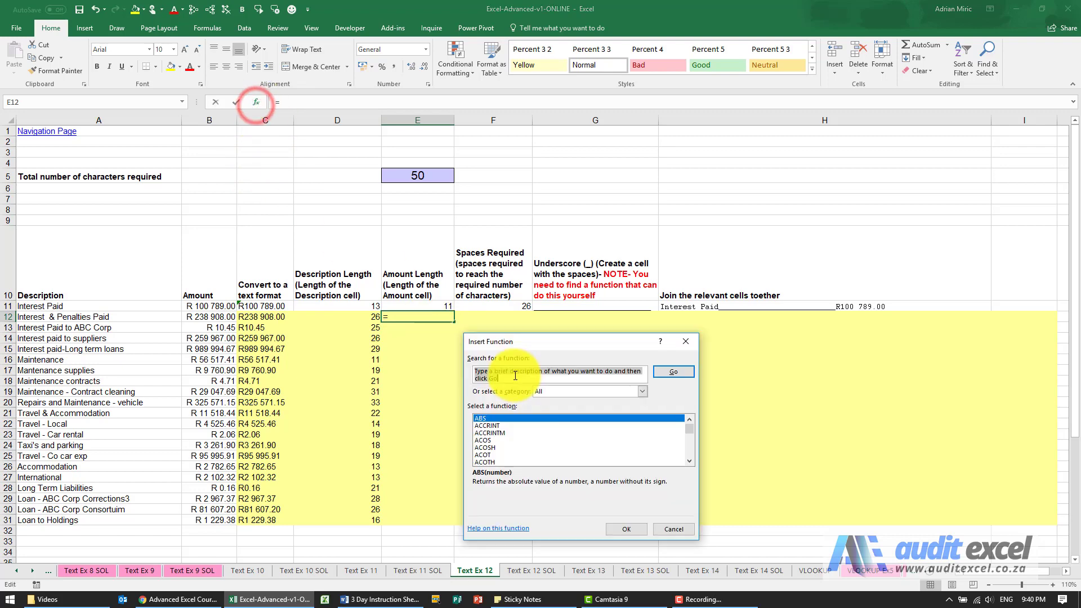
{"action": "left_click", "coordinate": [538, 432]}
{"action": "type", "text": "len"}
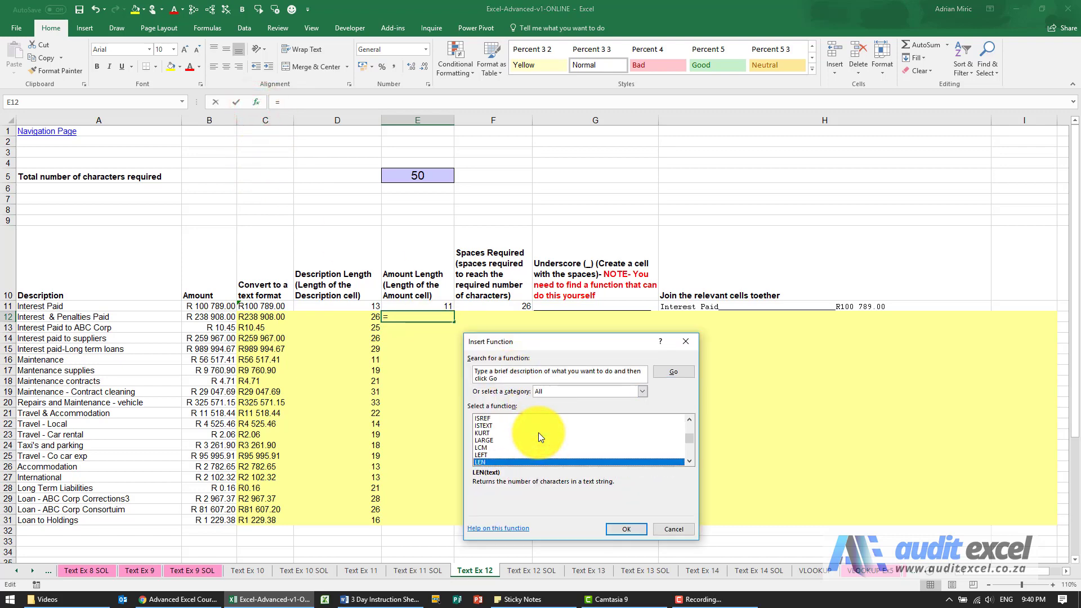
{"action": "key", "text": "Return"}
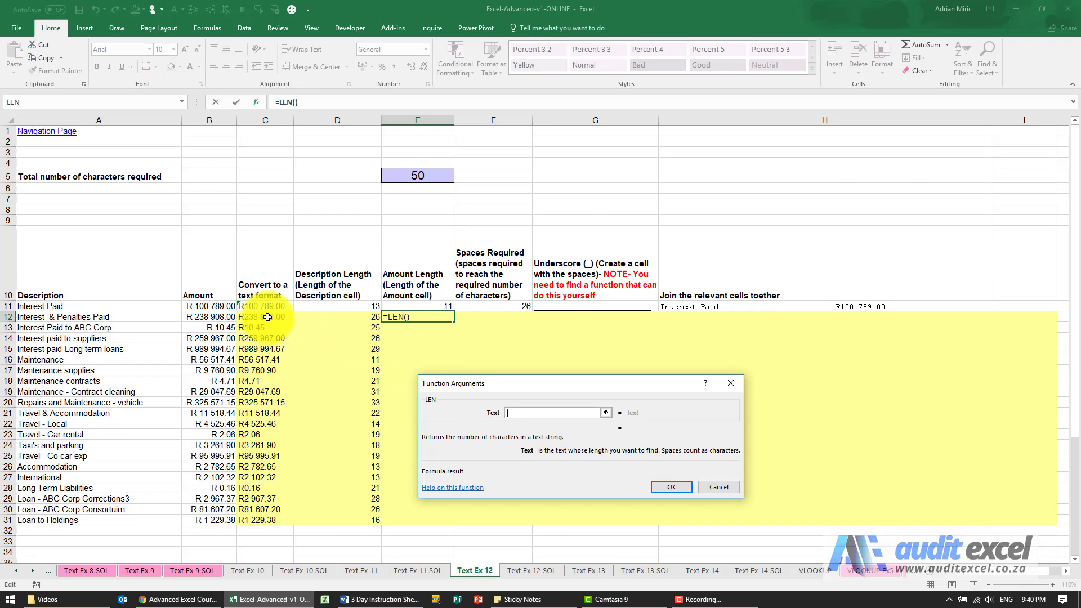
{"action": "left_click", "coordinate": [267, 317]}
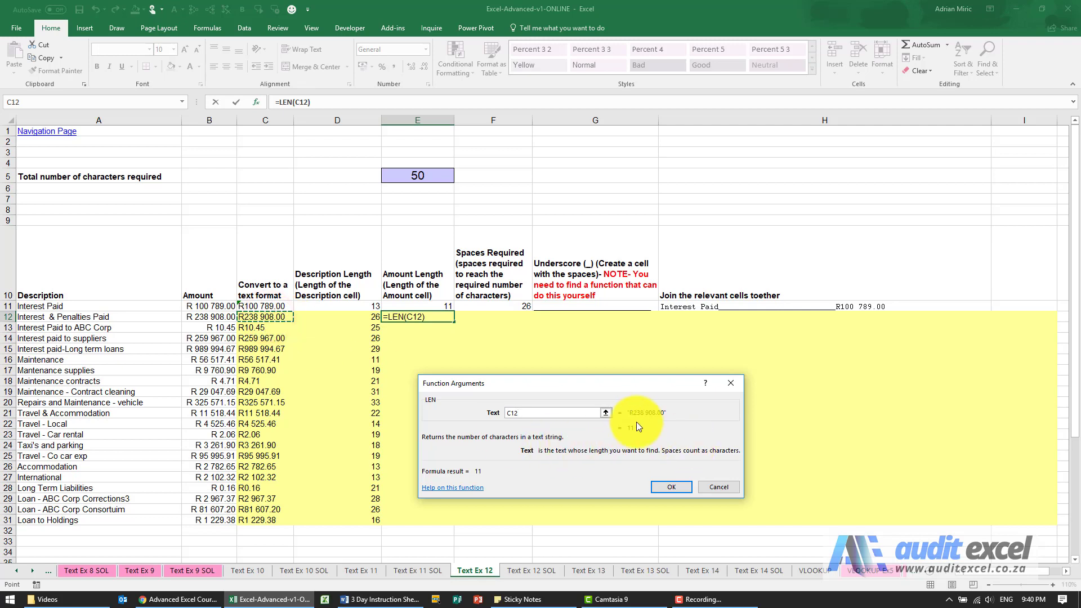
{"action": "left_click", "coordinate": [671, 486]}
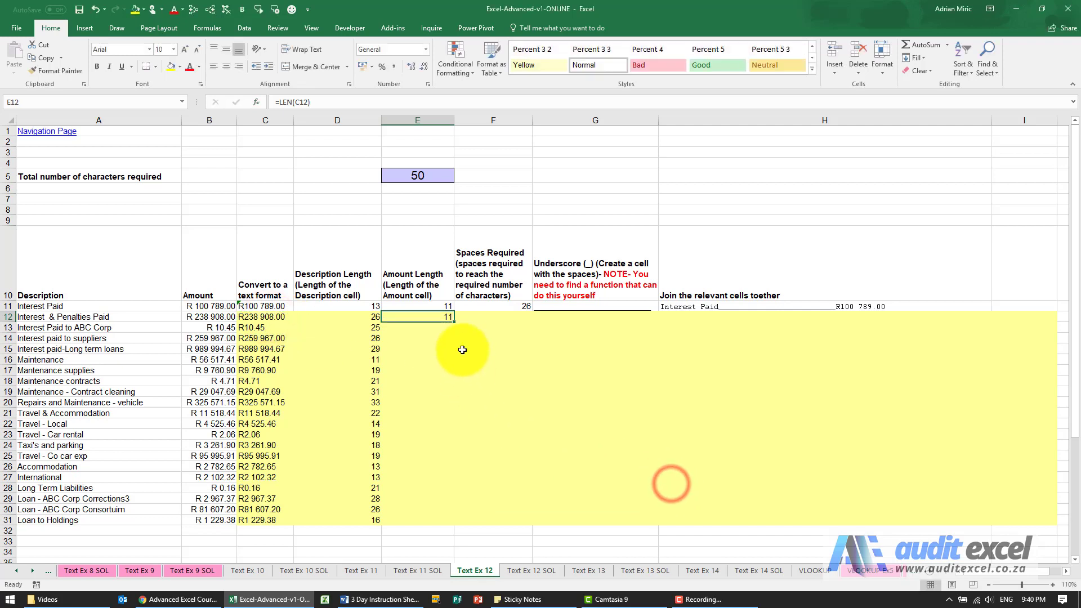
{"action": "double_click", "coordinate": [455, 323]}
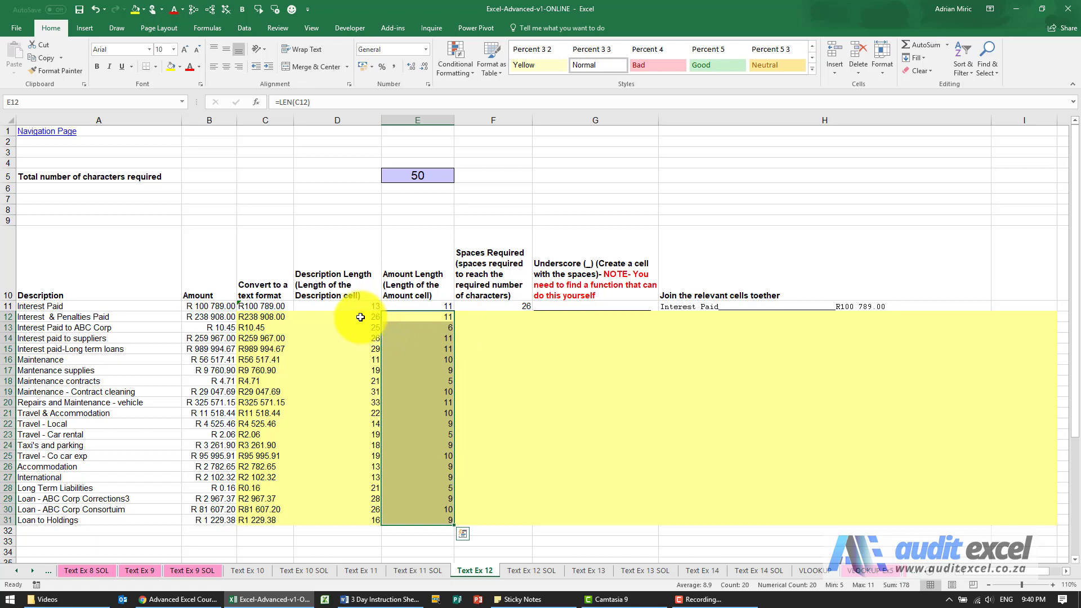
{"action": "left_click", "coordinate": [360, 317]}
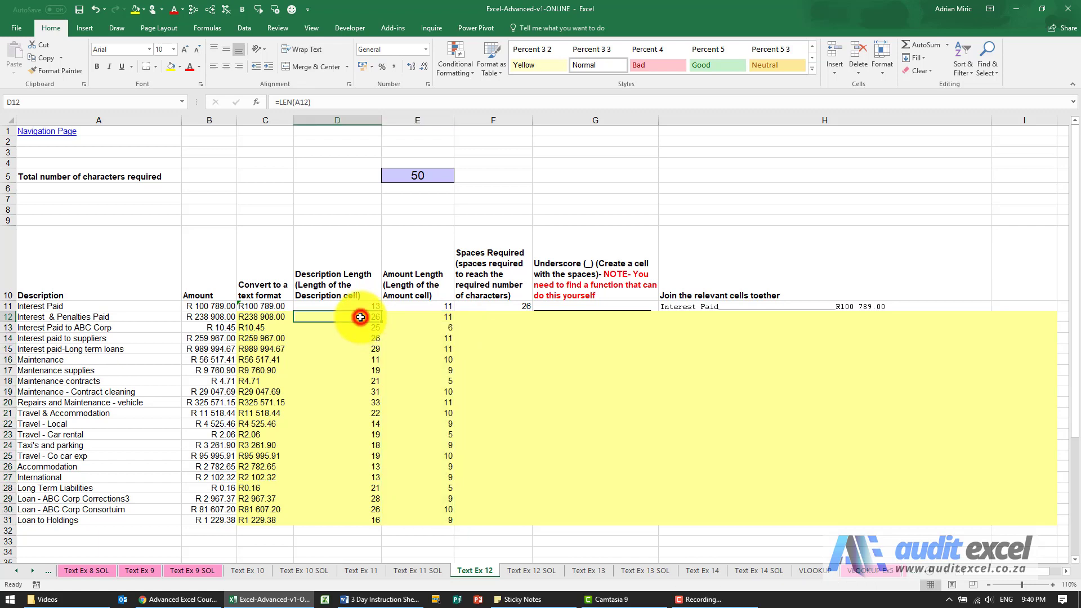
{"action": "left_click", "coordinate": [410, 317]}
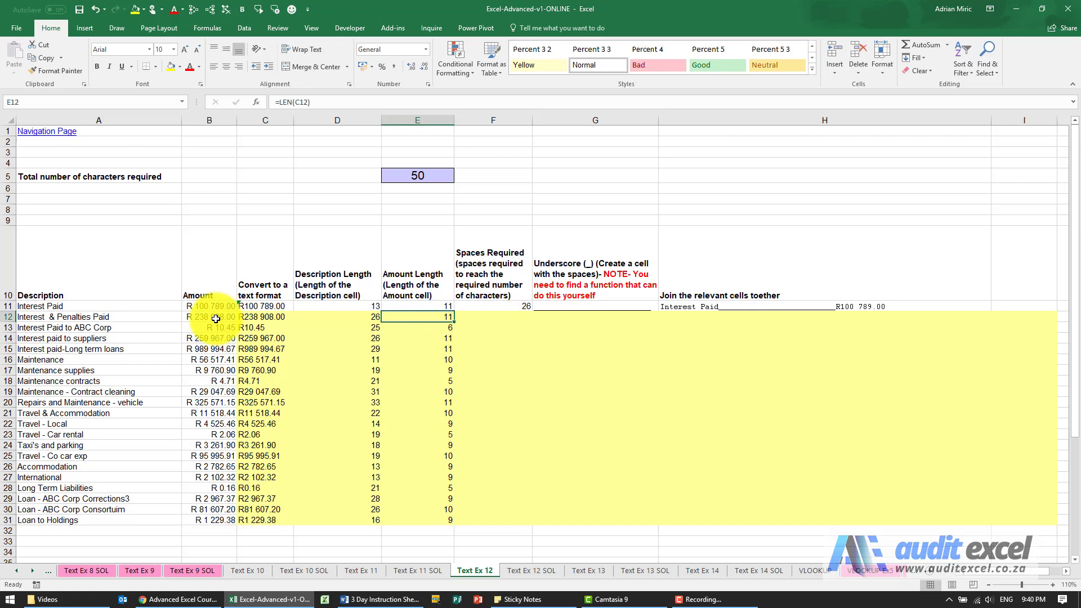
Enter =$E$5-D12-E12 in F12 and fill it down to F31, giving 13, 19, 13 and so on.
{"action": "left_click", "coordinate": [485, 319]}
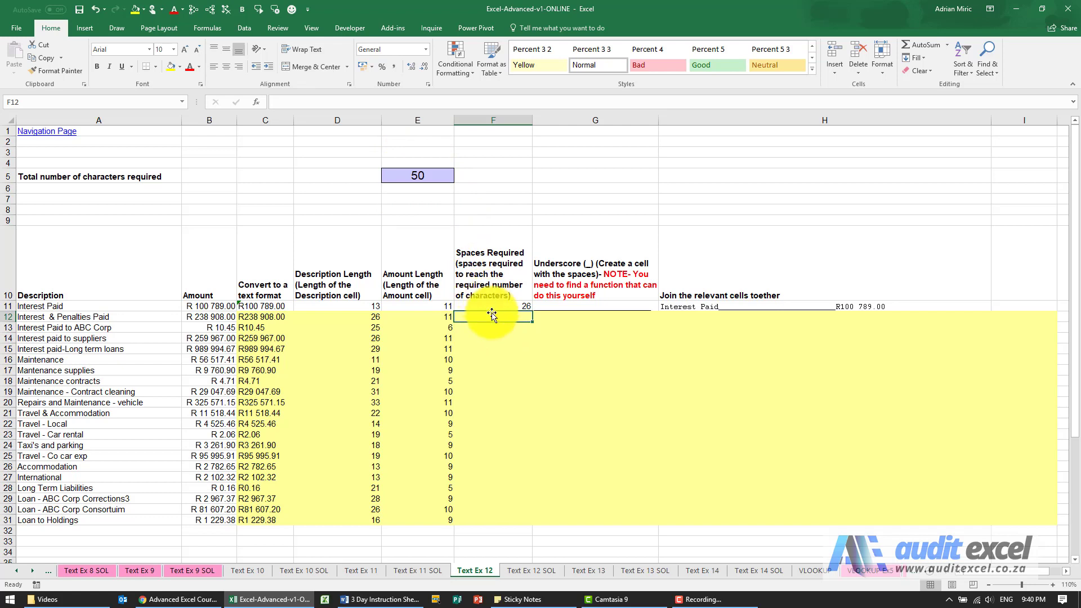
{"action": "type", "text": "="}
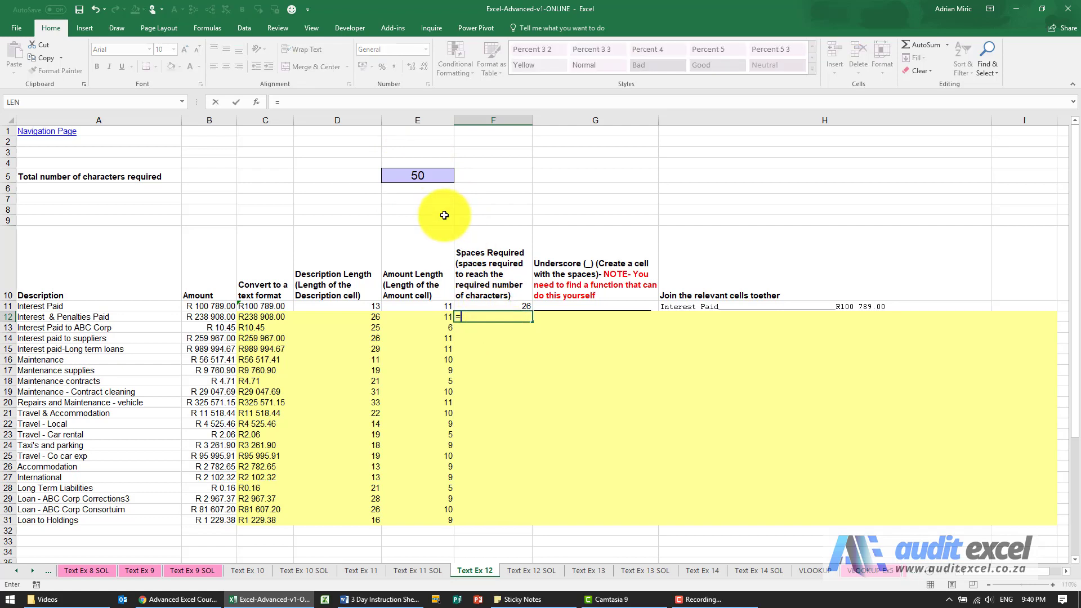
{"action": "left_click", "coordinate": [426, 177]}
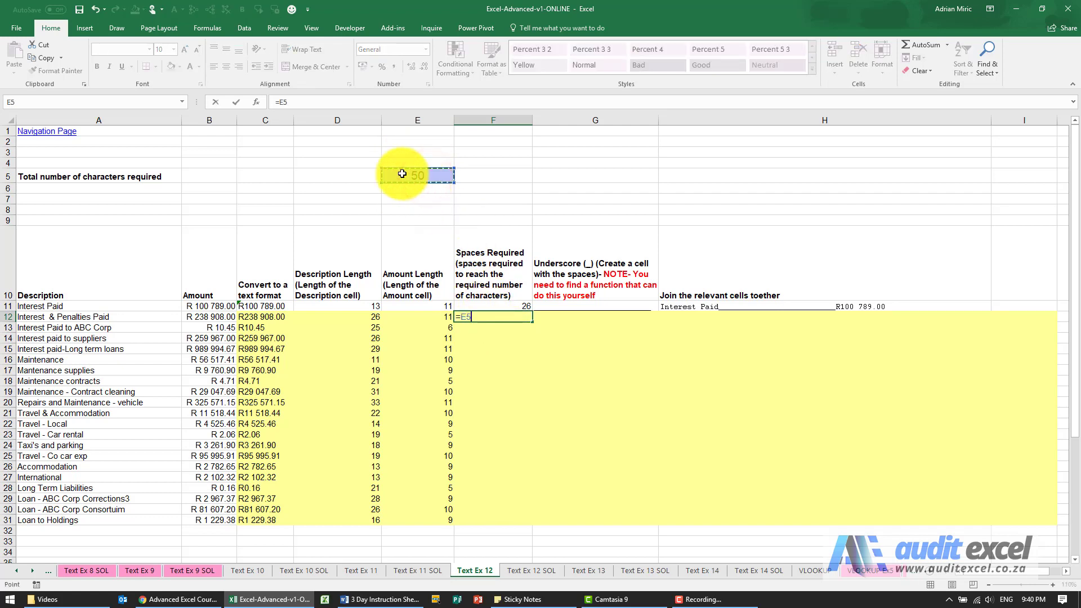
{"action": "key", "text": "F4"}
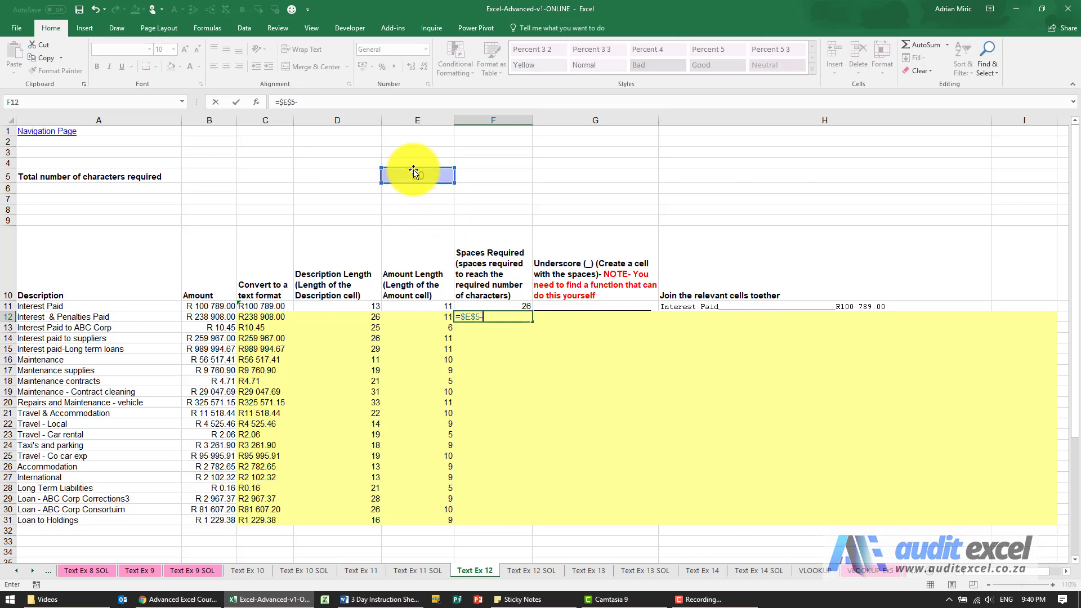
{"action": "type", "text": "-"}
{"action": "left_click", "coordinate": [356, 317]}
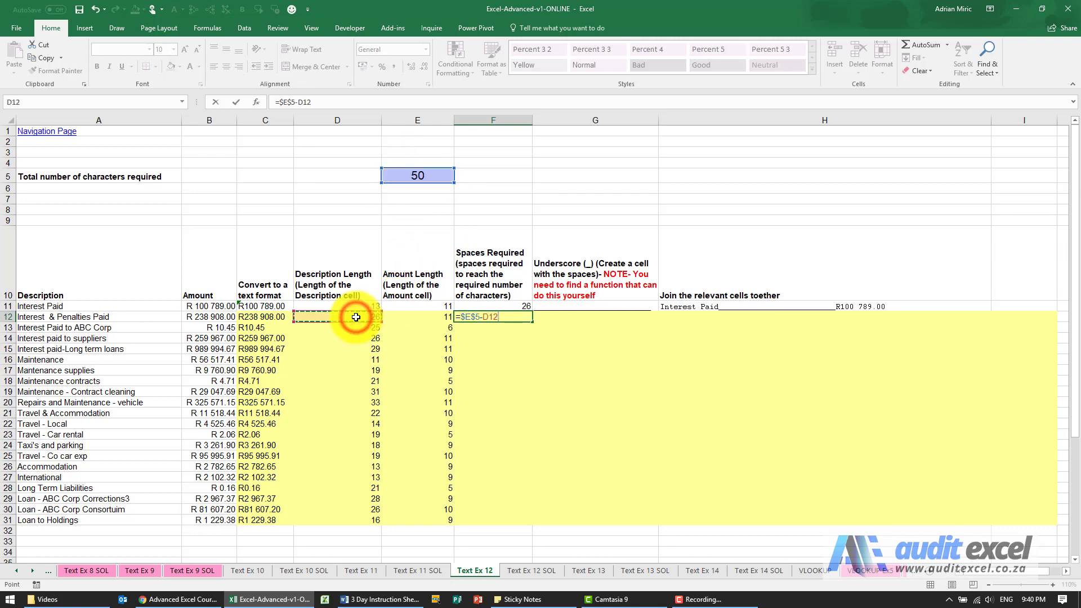
{"action": "type", "text": "-"}
{"action": "left_click", "coordinate": [403, 317]}
{"action": "key", "text": "ctrl+Return"}
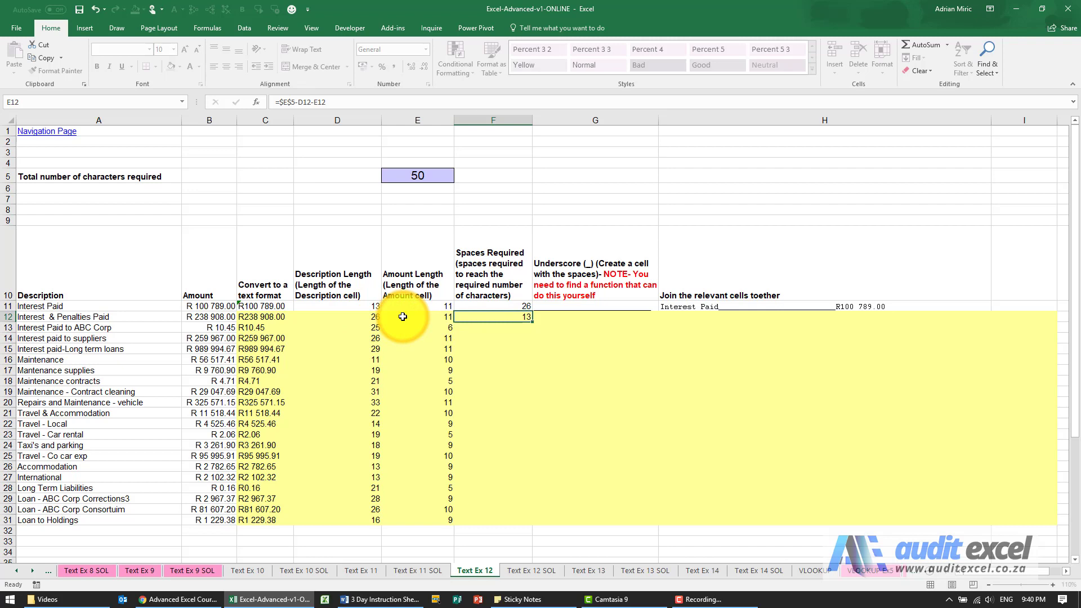
{"action": "double_click", "coordinate": [531, 323]}
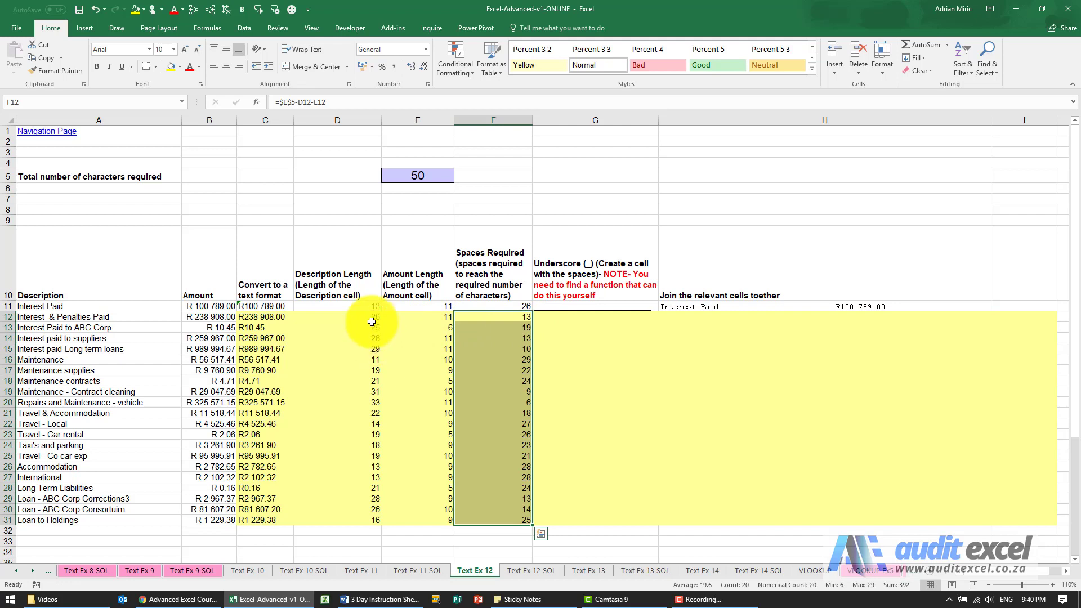
{"action": "left_click_drag", "start_coordinate": [364, 320], "coordinate": [473, 320]}
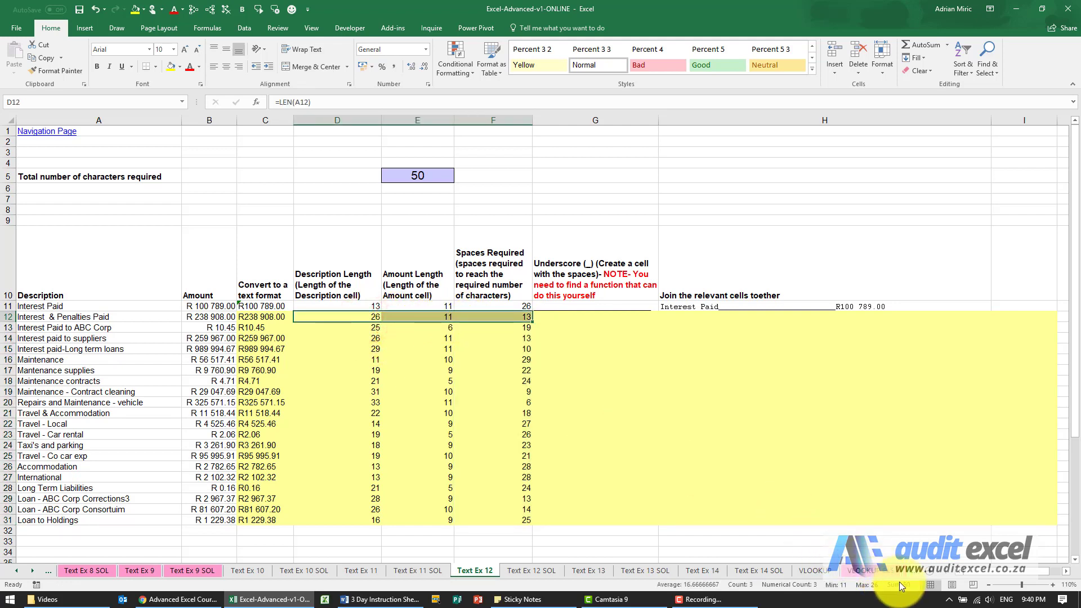
{"action": "left_click", "coordinate": [365, 317]}
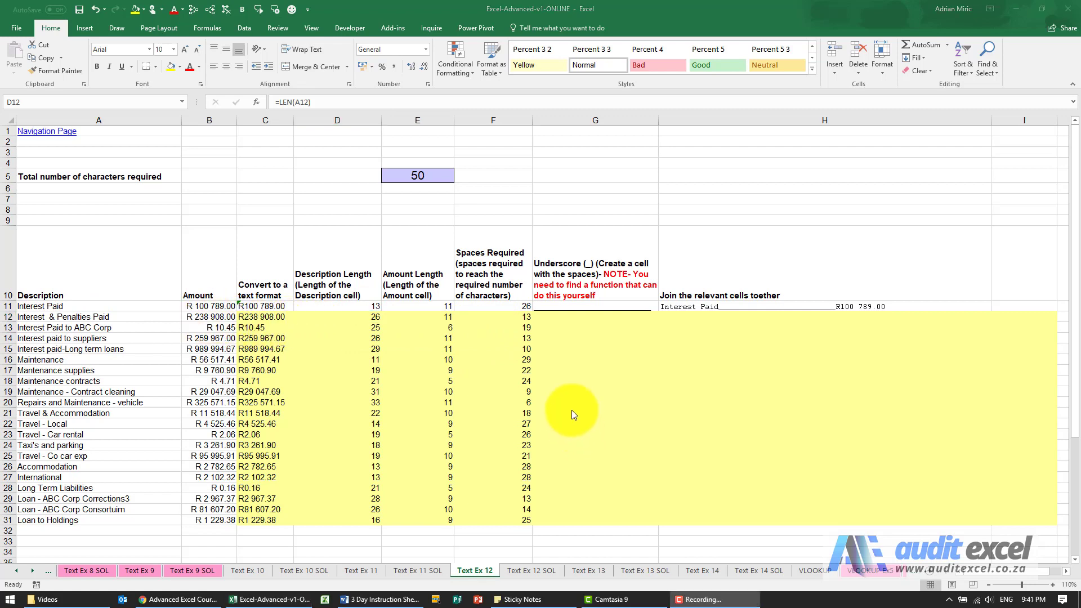
For G12, find and choose the REPT function in the Text category of Insert Function.
{"action": "left_click", "coordinate": [571, 318]}
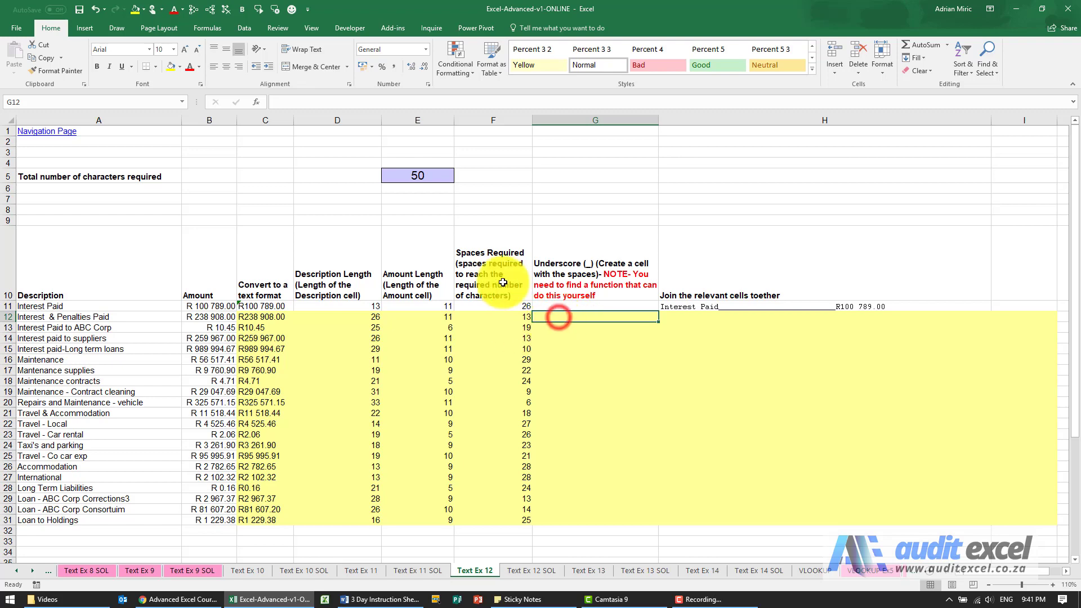
{"action": "left_click", "coordinate": [254, 103]}
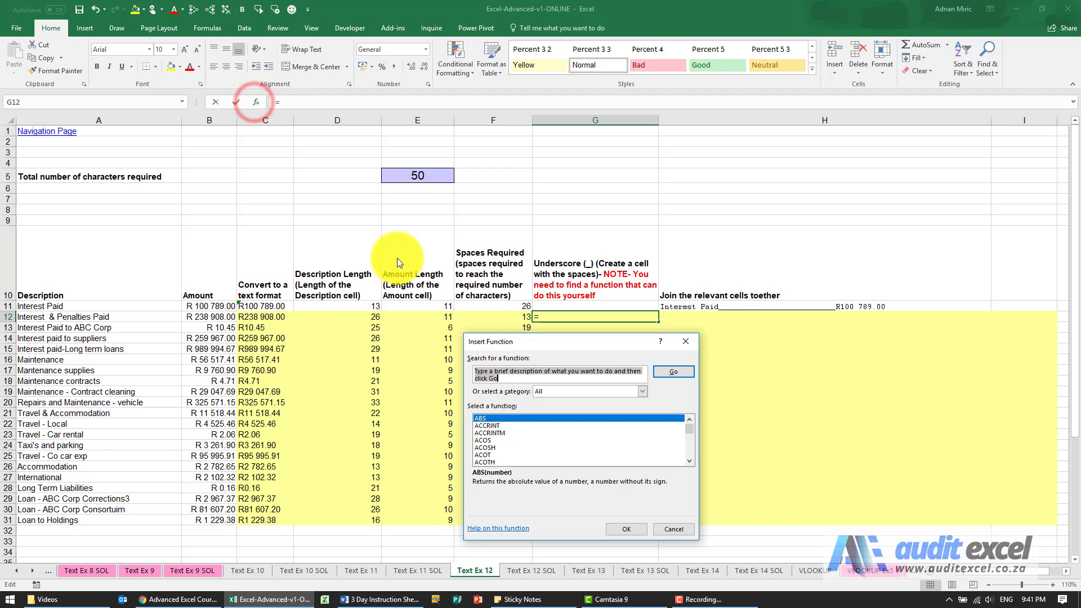
{"action": "left_click_drag", "start_coordinate": [529, 336], "coordinate": [664, 161]}
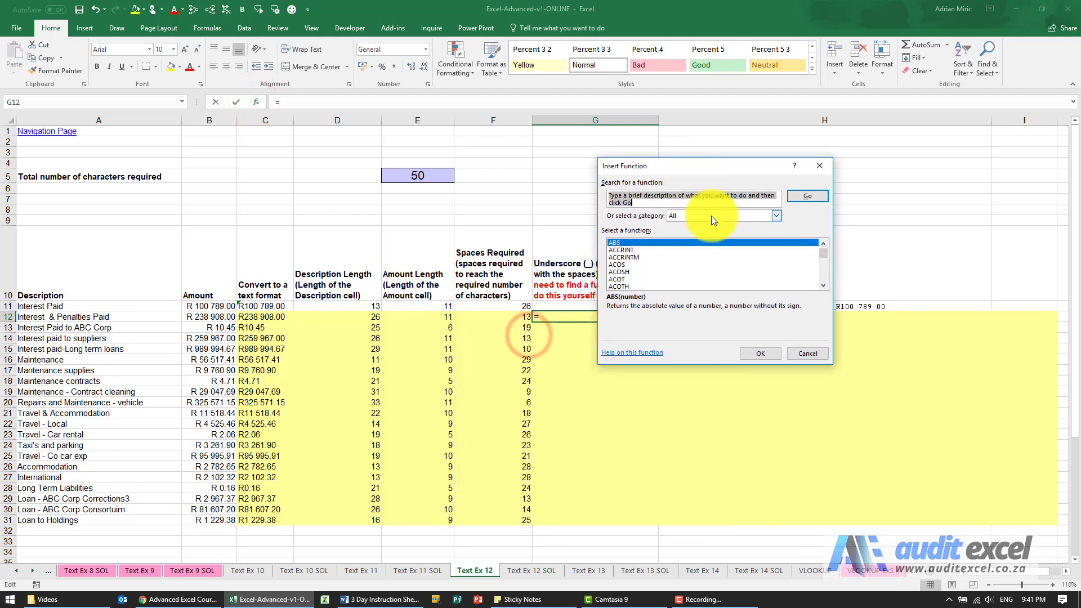
{"action": "left_click", "coordinate": [711, 217]}
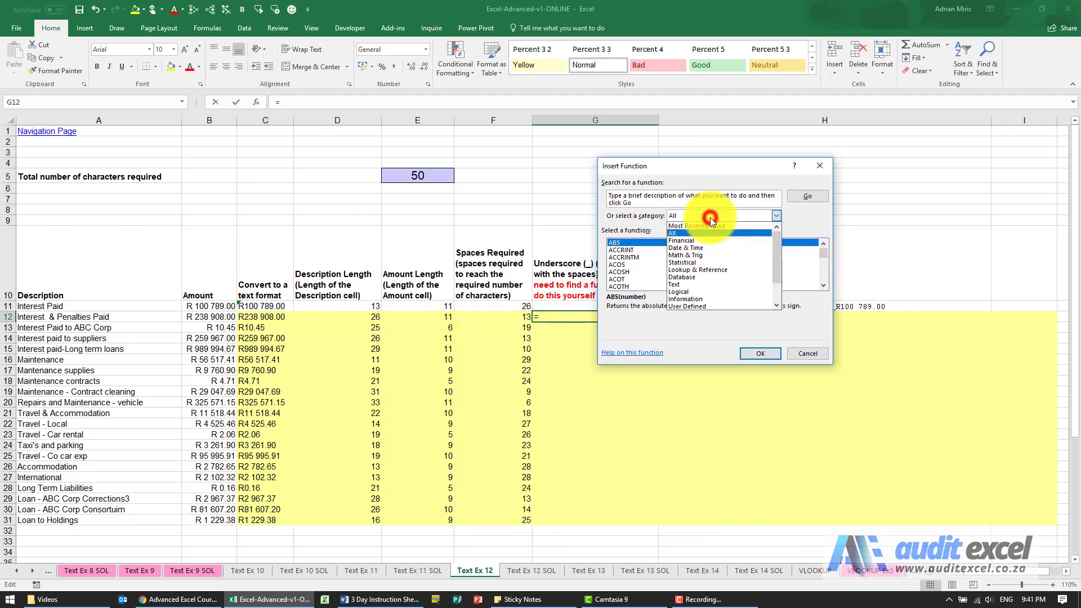
{"action": "left_click", "coordinate": [700, 283]}
{"action": "left_click", "coordinate": [664, 270]}
{"action": "key", "text": "r"}
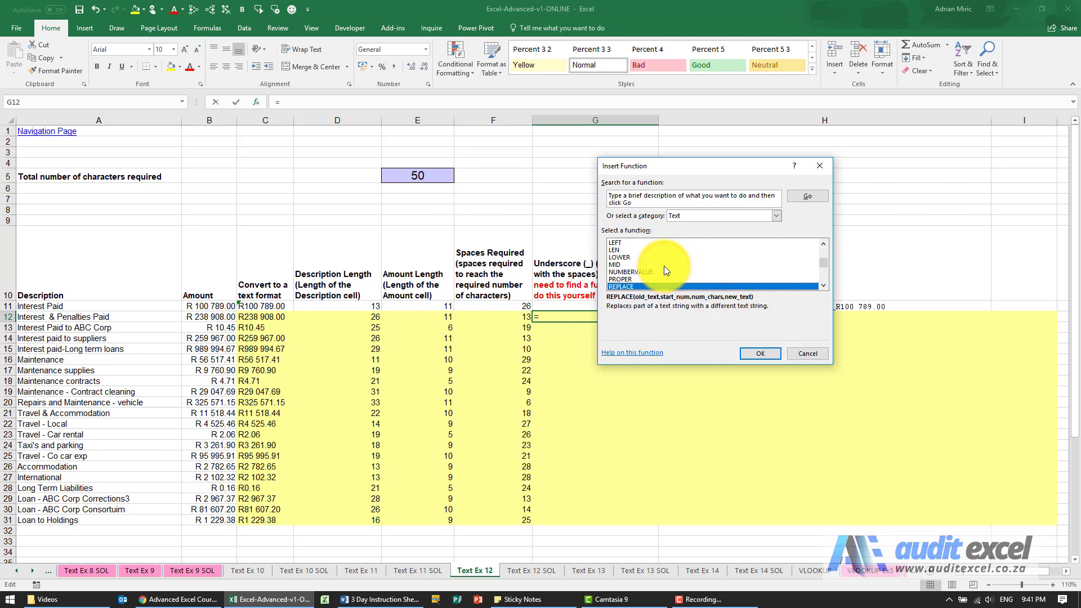
{"action": "left_click", "coordinate": [824, 285]}
{"action": "left_click", "coordinate": [823, 285]}
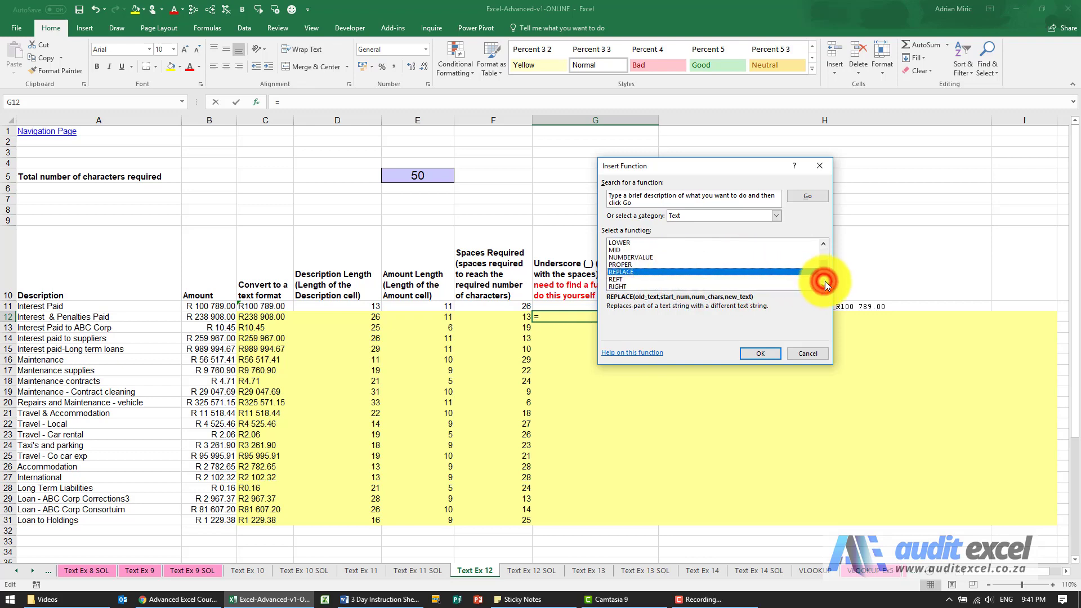
{"action": "left_click", "coordinate": [642, 279]}
{"action": "left_click", "coordinate": [762, 353]}
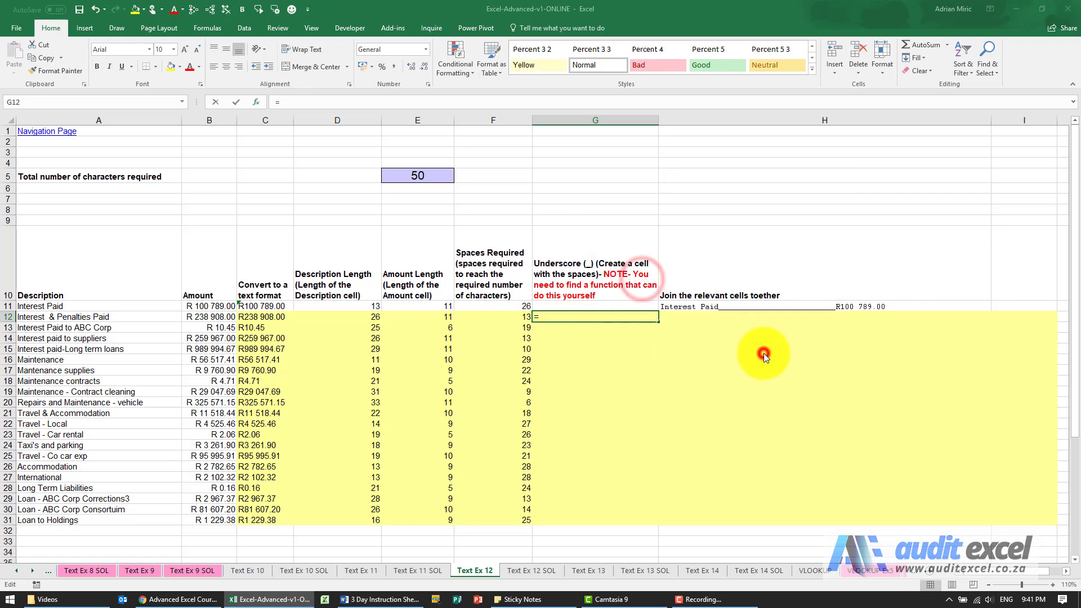
Set REPT's arguments to "_" and F12, then fill the formula down to G31.
{"action": "left_click_drag", "start_coordinate": [662, 195], "coordinate": [737, 201]}
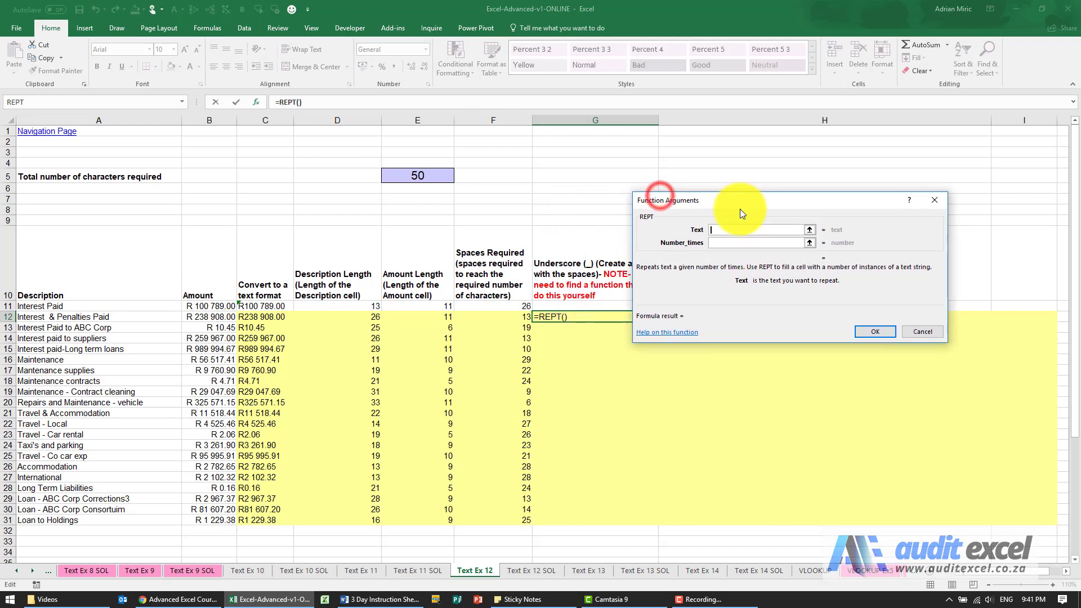
{"action": "left_click", "coordinate": [722, 230]}
{"action": "type", "text": "\""}
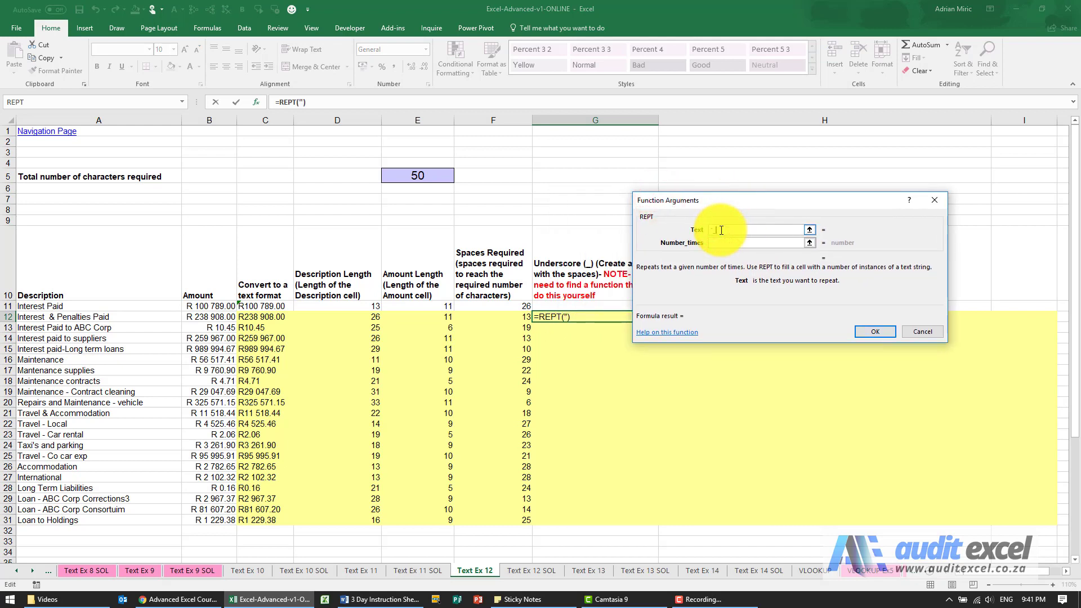
{"action": "type", "text": "_\""}
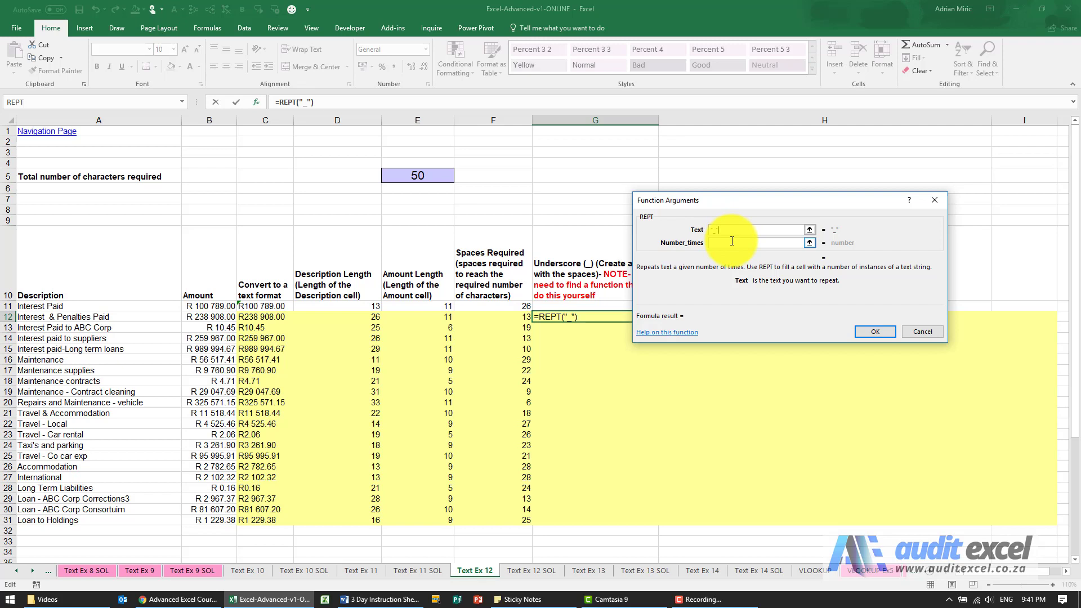
{"action": "left_click", "coordinate": [731, 242]}
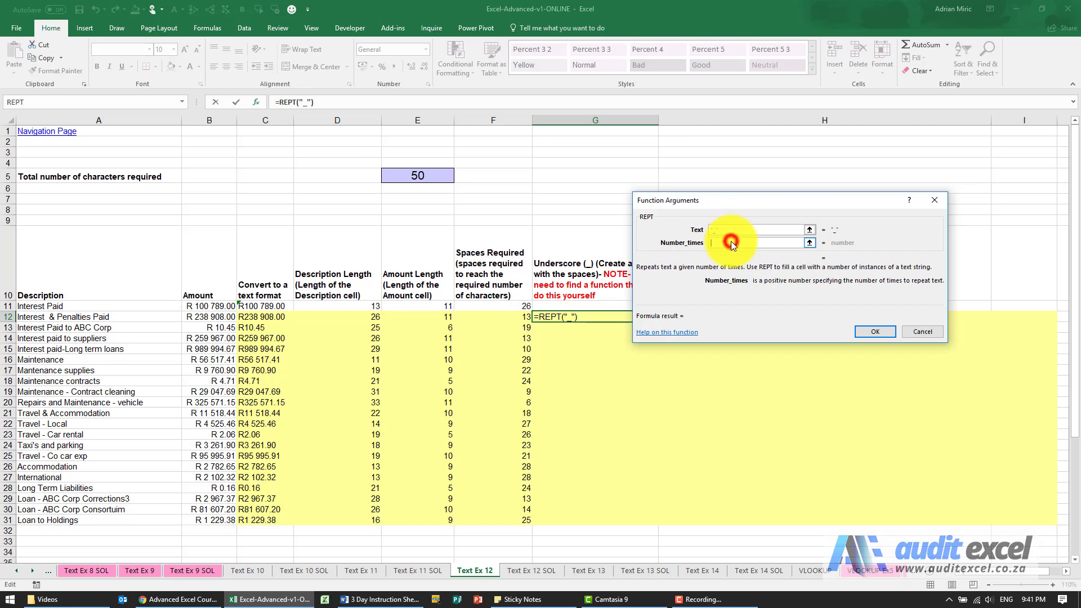
{"action": "left_click", "coordinate": [513, 316]}
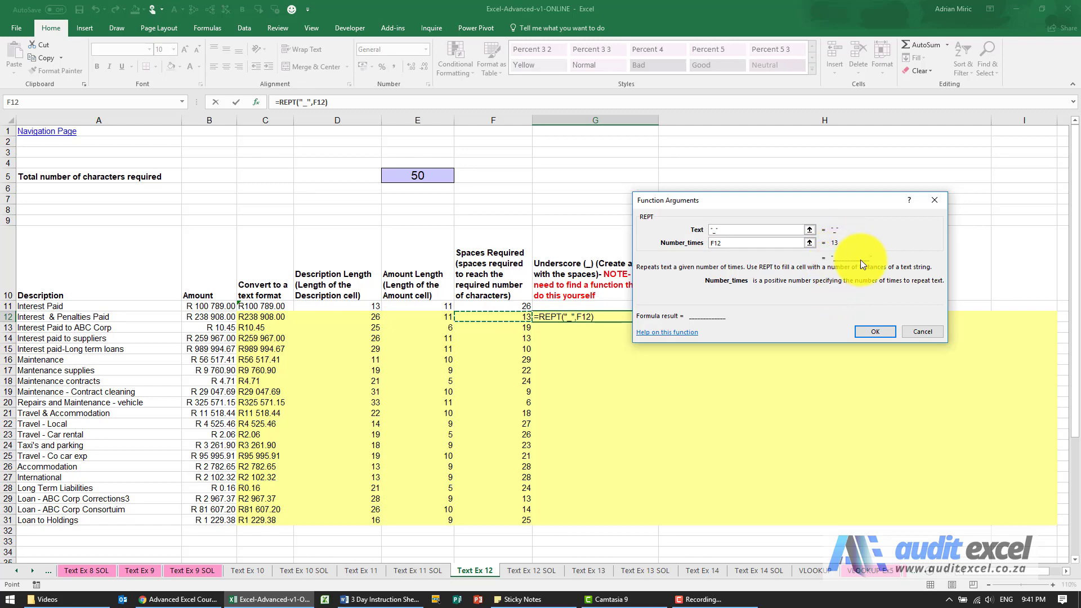
{"action": "left_click", "coordinate": [870, 331]}
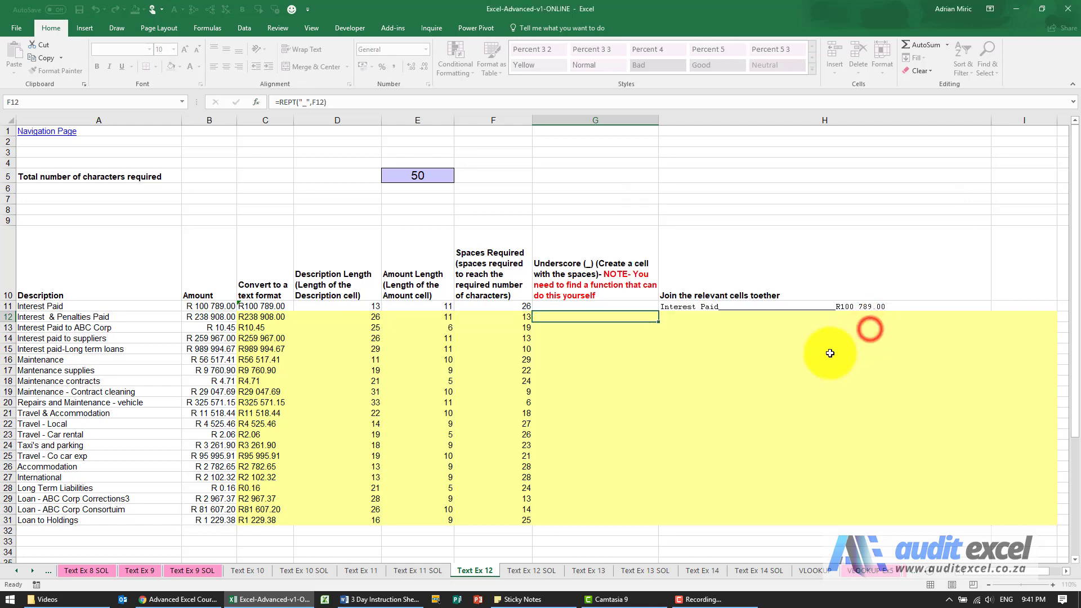
{"action": "left_click_drag", "start_coordinate": [659, 322], "coordinate": [658, 322]}
{"action": "double_click", "coordinate": [659, 322]}
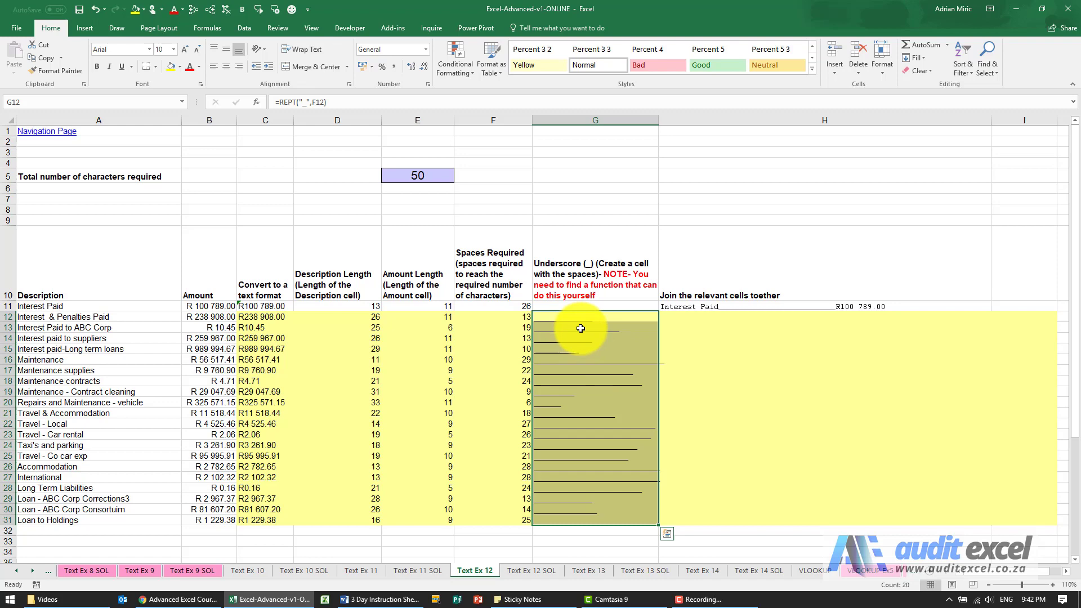
Build =CONCAT(A12,G12,C12) in H12 with Insert Function and fill it down to H31.
{"action": "left_click", "coordinate": [684, 317]}
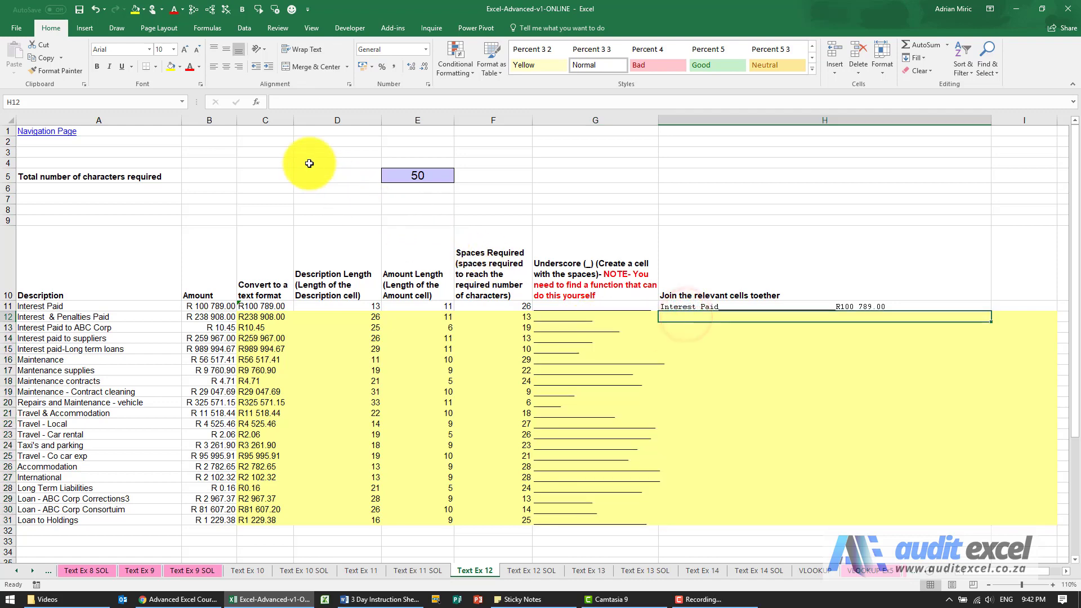
{"action": "left_click", "coordinate": [259, 101]}
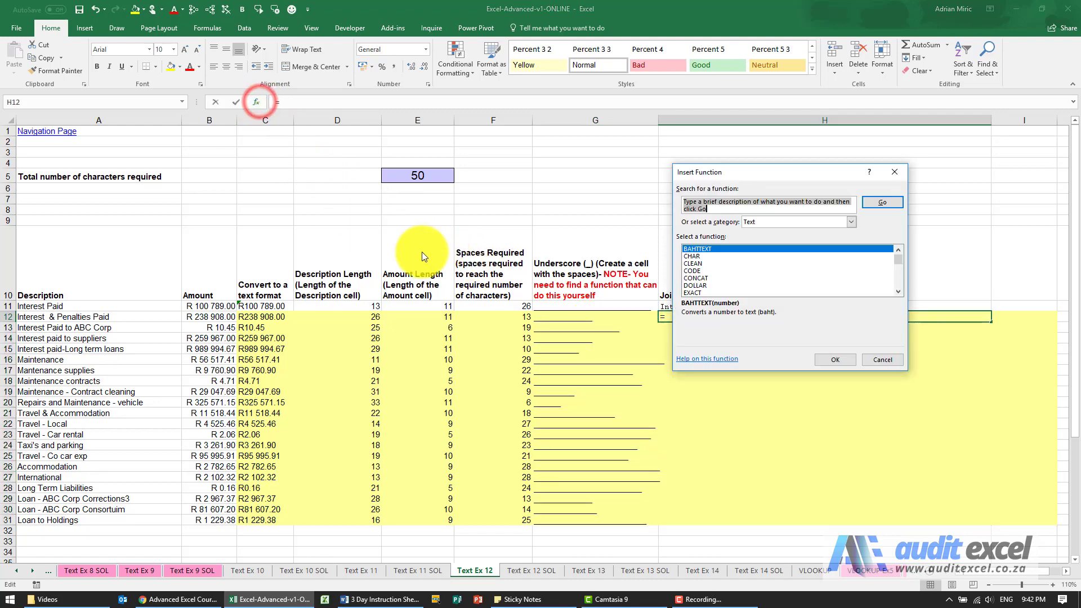
{"action": "left_click", "coordinate": [704, 276]}
{"action": "key", "text": "Return"}
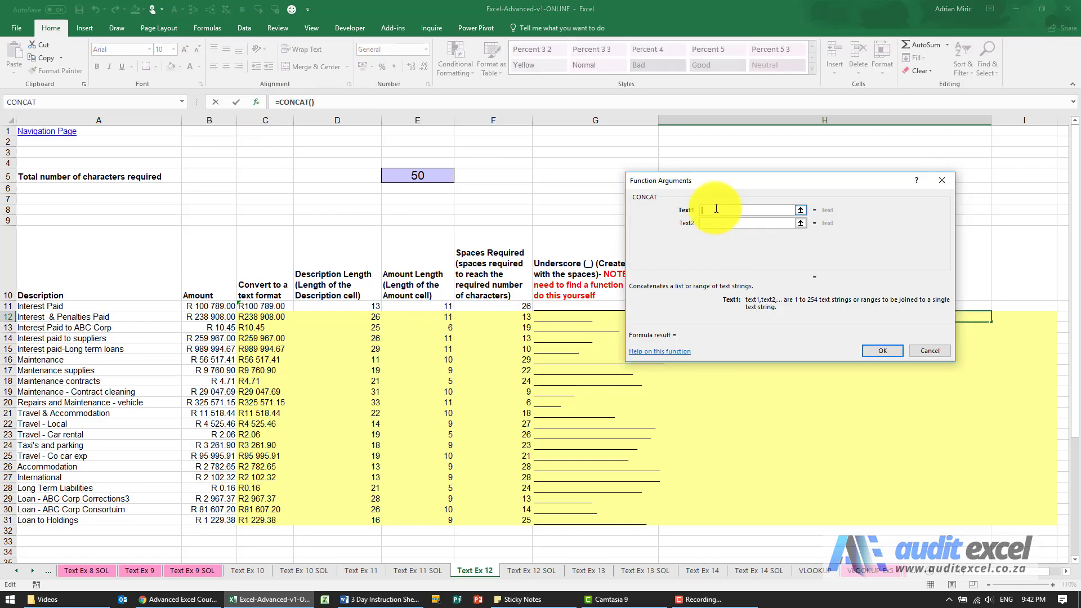
{"action": "left_click", "coordinate": [120, 318]}
{"action": "left_click", "coordinate": [716, 224]}
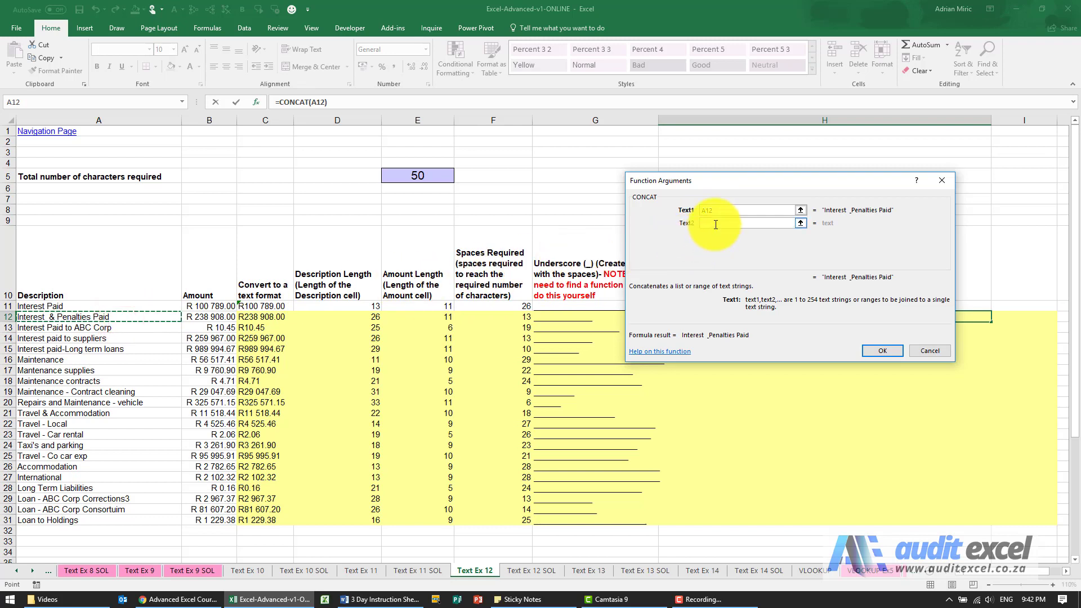
{"action": "left_click", "coordinate": [716, 224]}
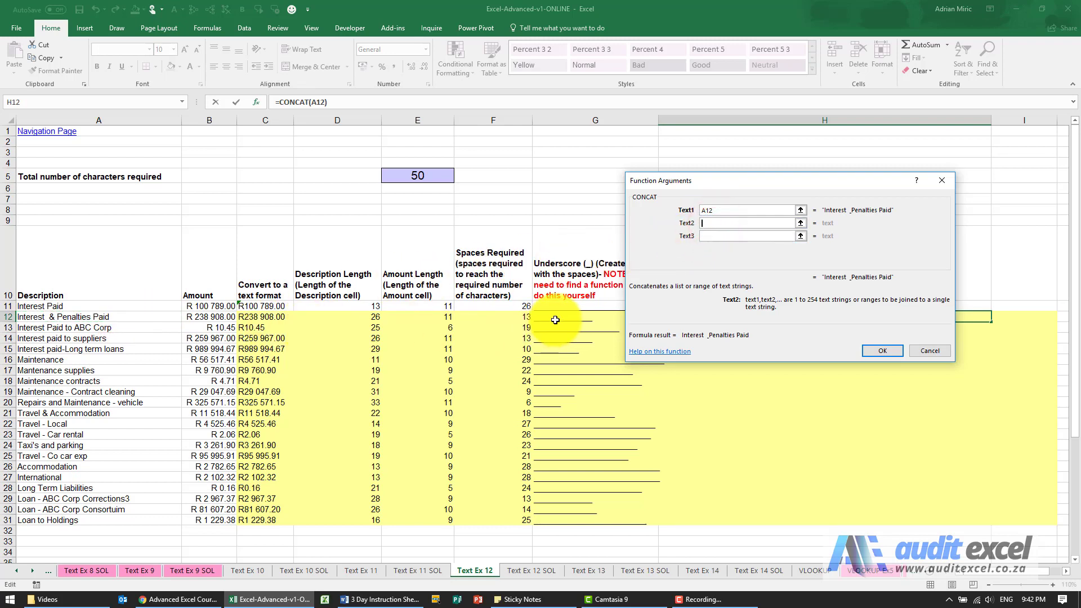
{"action": "left_click", "coordinate": [711, 236]}
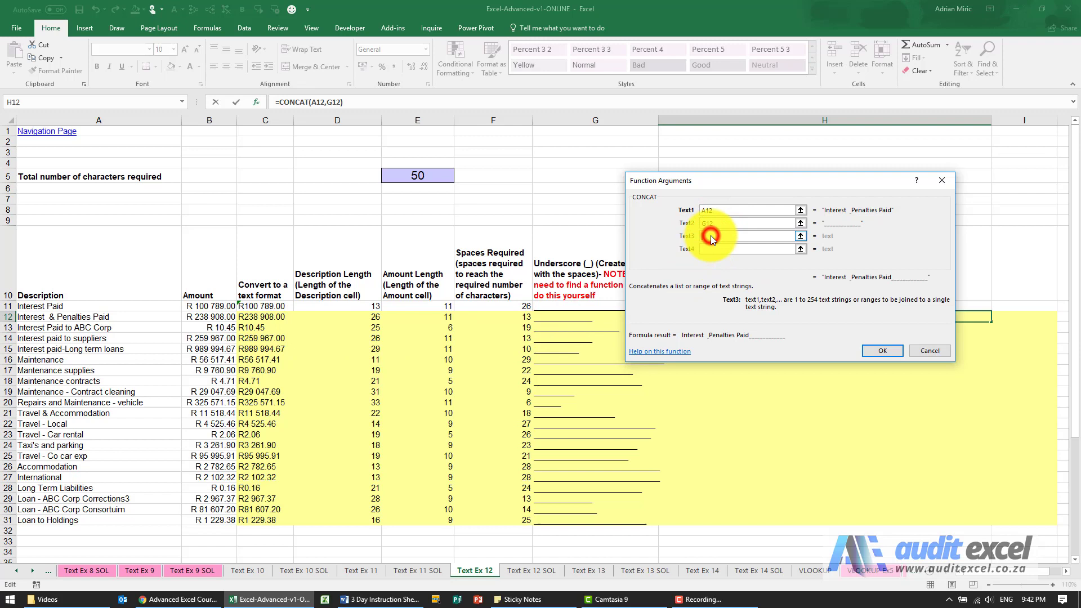
{"action": "left_click", "coordinate": [266, 317]}
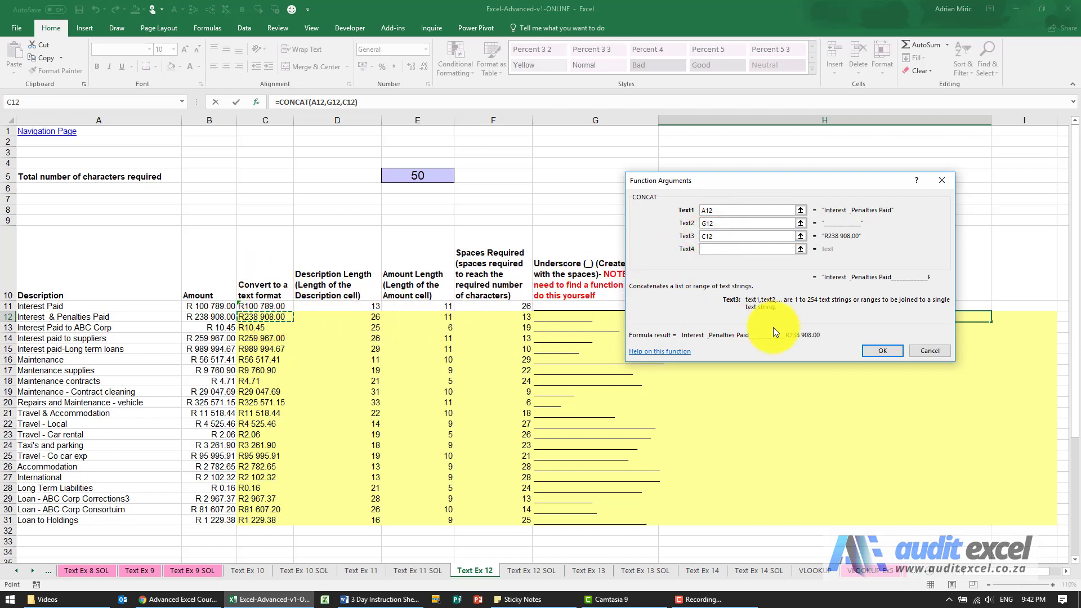
{"action": "left_click", "coordinate": [870, 351]}
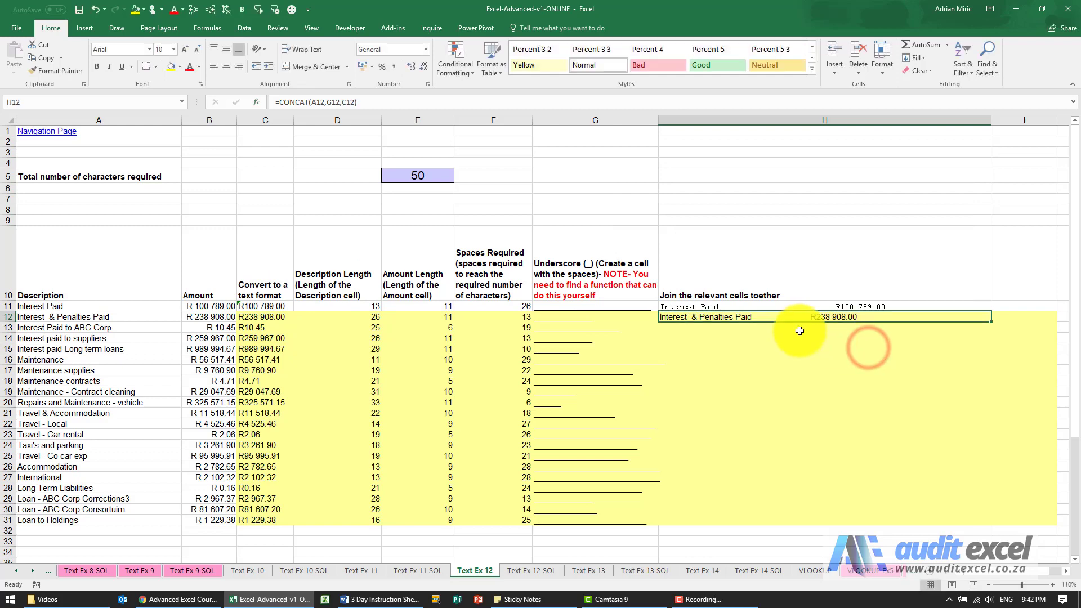
{"action": "double_click", "coordinate": [991, 322]}
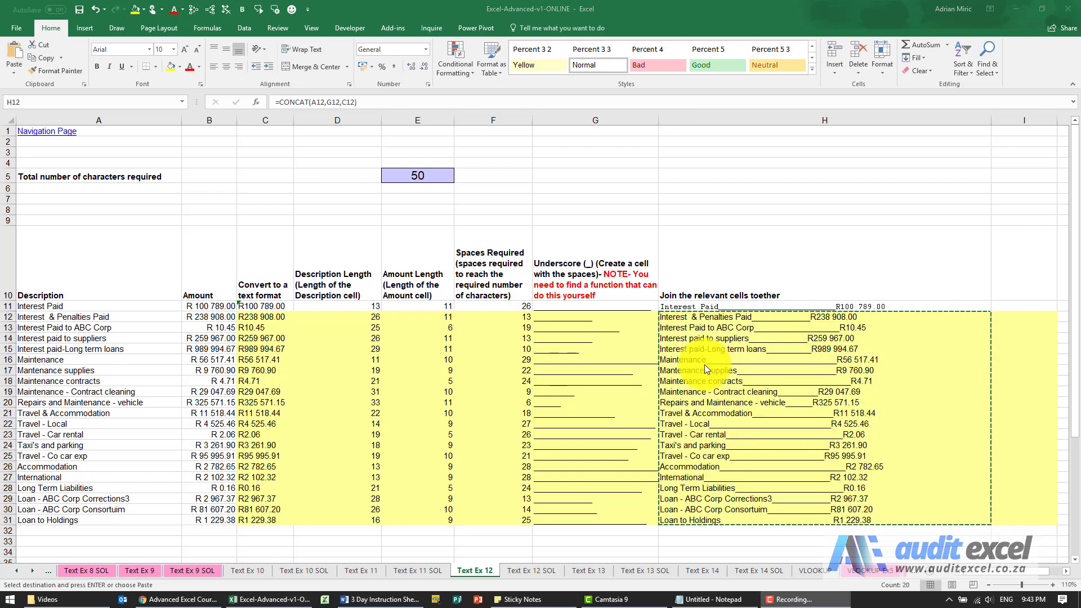
{"action": "key", "text": "ctrl+c"}
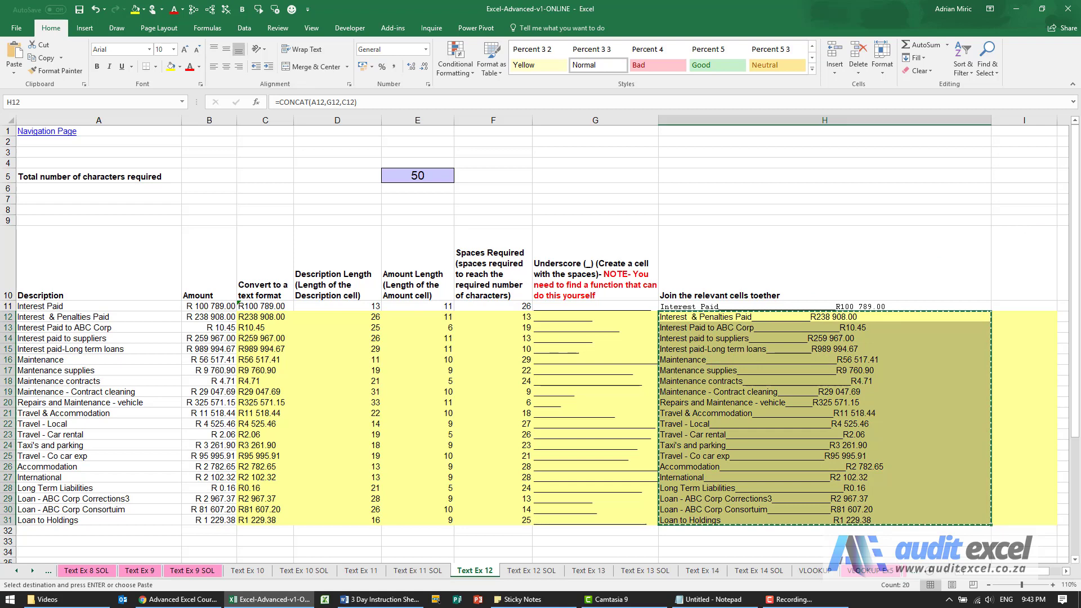
{"action": "key", "text": "alt+Tab"}
{"action": "left_click_drag", "start_coordinate": [715, 104], "coordinate": [258, 61]}
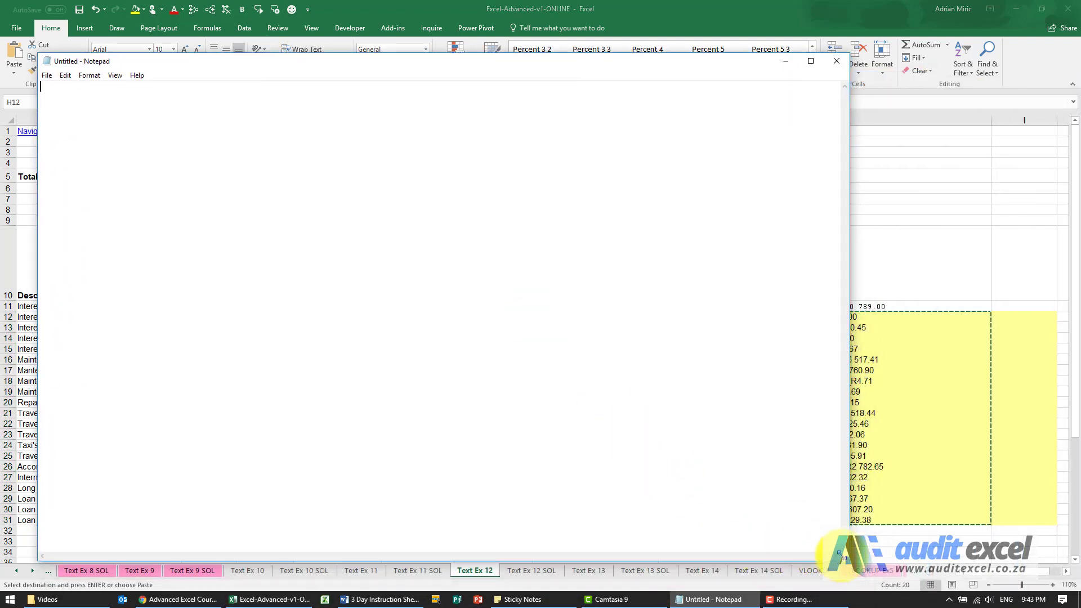
{"action": "left_click_drag", "start_coordinate": [845, 556], "coordinate": [577, 535]}
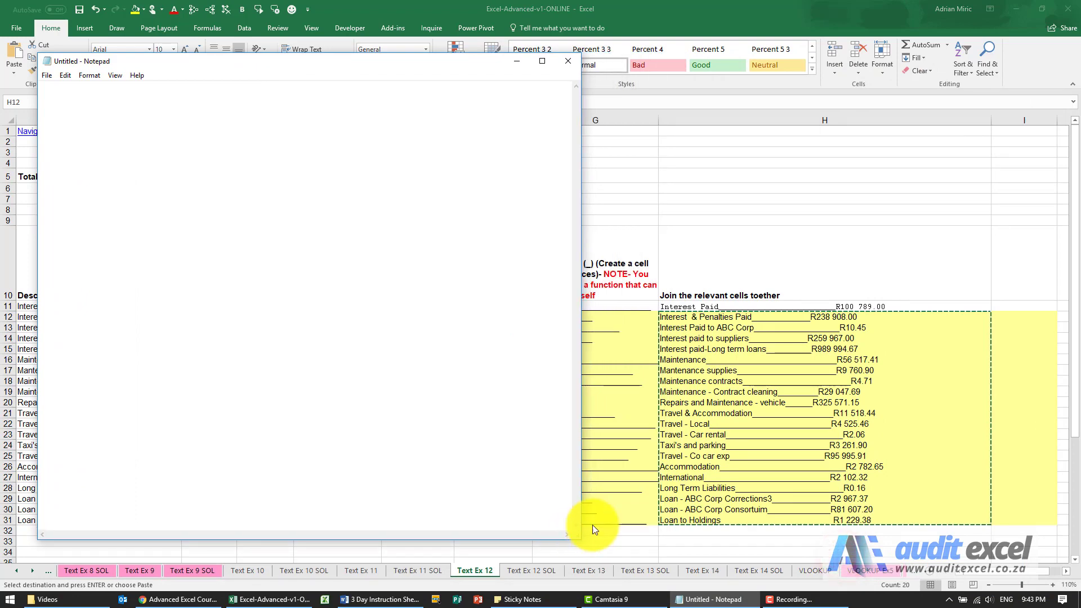
{"action": "left_click", "coordinate": [830, 358]}
{"action": "left_click_drag", "start_coordinate": [811, 316], "coordinate": [778, 514]}
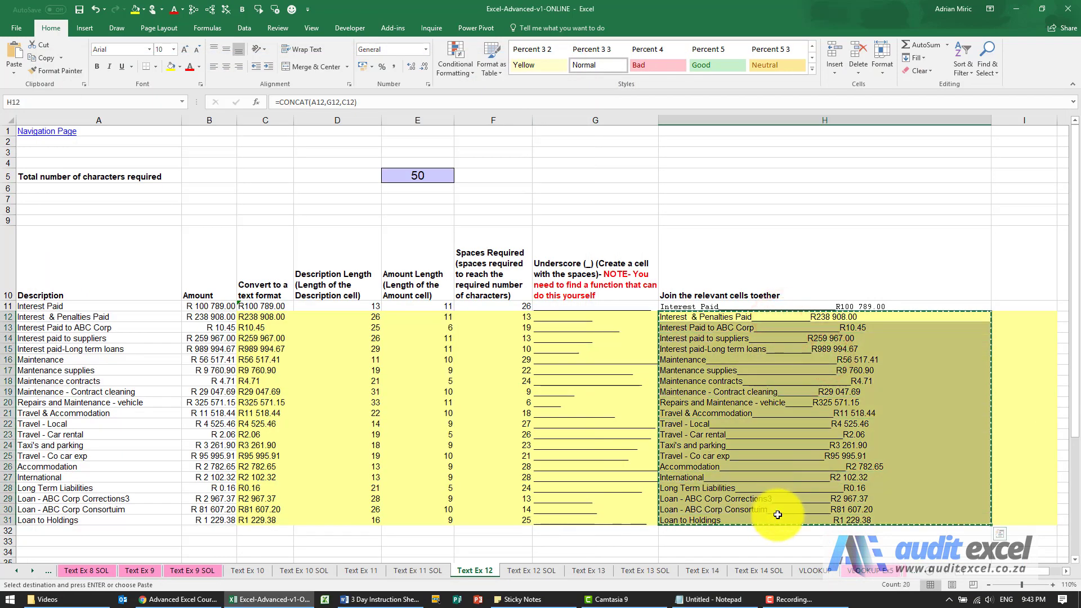
{"action": "left_click", "coordinate": [732, 599]}
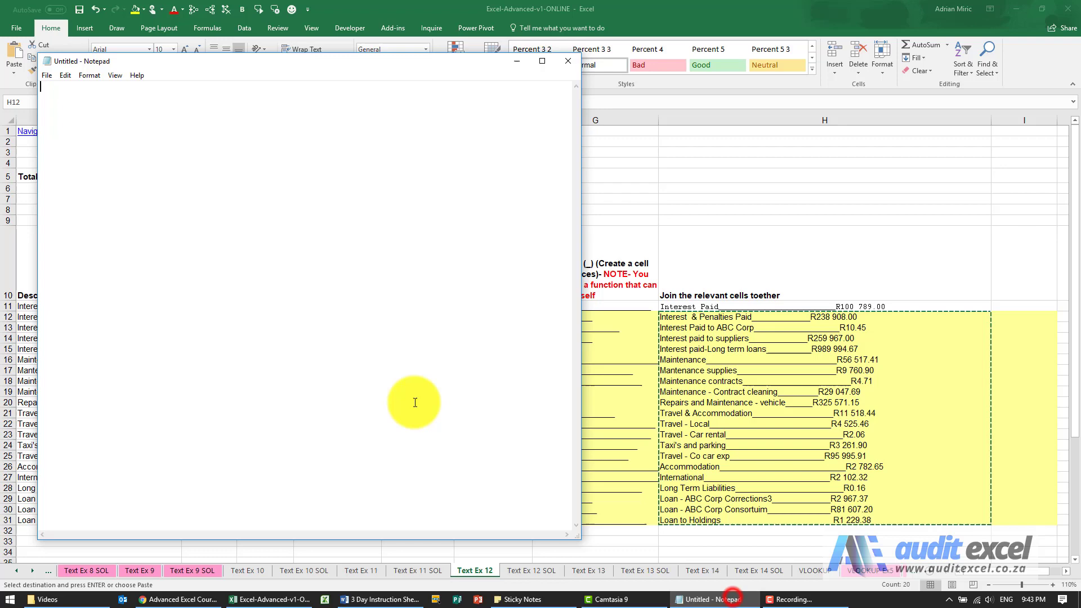
{"action": "key", "text": "ctrl+v"}
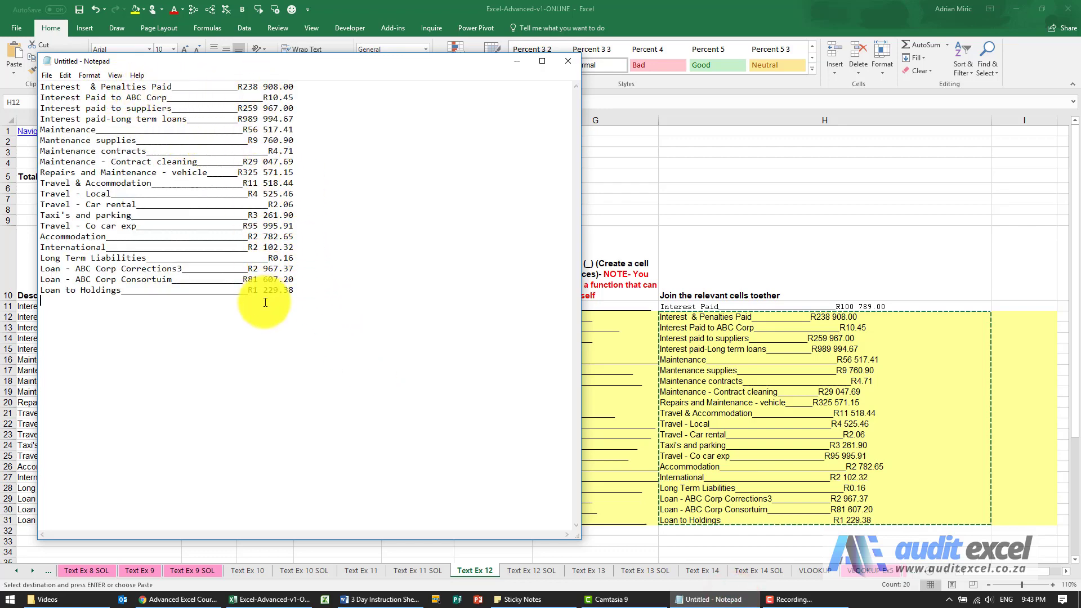
{"action": "left_click", "coordinate": [564, 62]}
{"action": "left_click", "coordinate": [542, 301]}
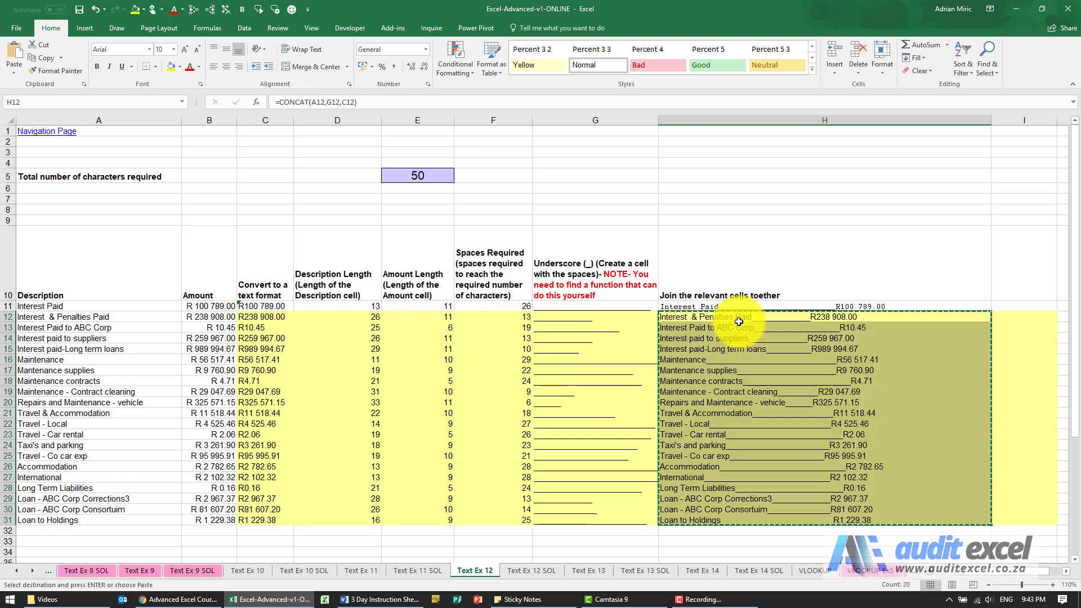
Paste the joined strings back over H12:H31 and set their font to Courier New.
{"action": "left_click", "coordinate": [758, 317]}
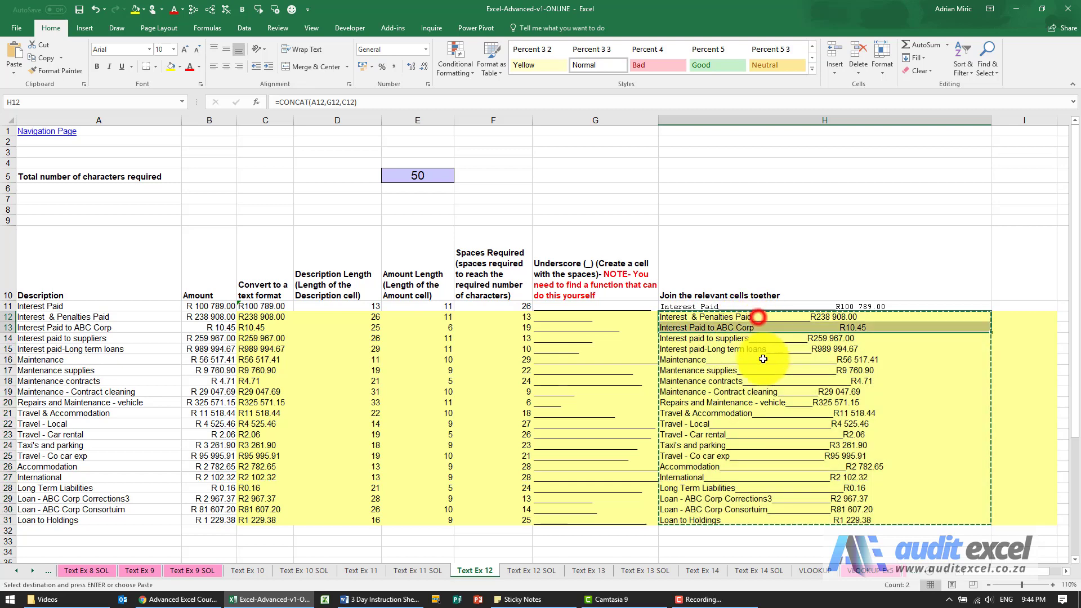
{"action": "key", "text": "ctrl+v"}
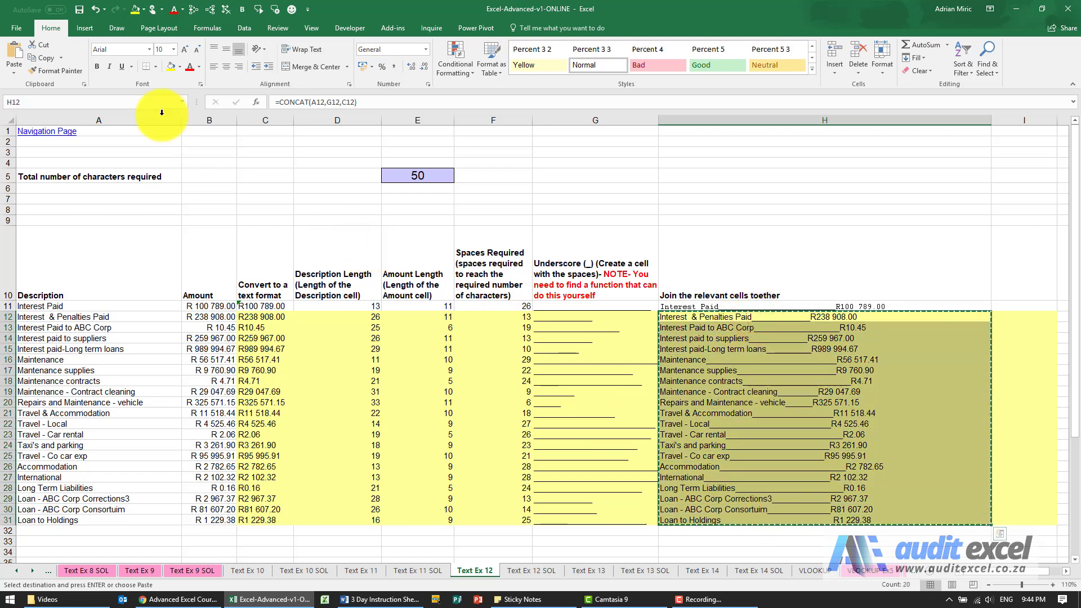
{"action": "left_click", "coordinate": [124, 48]}
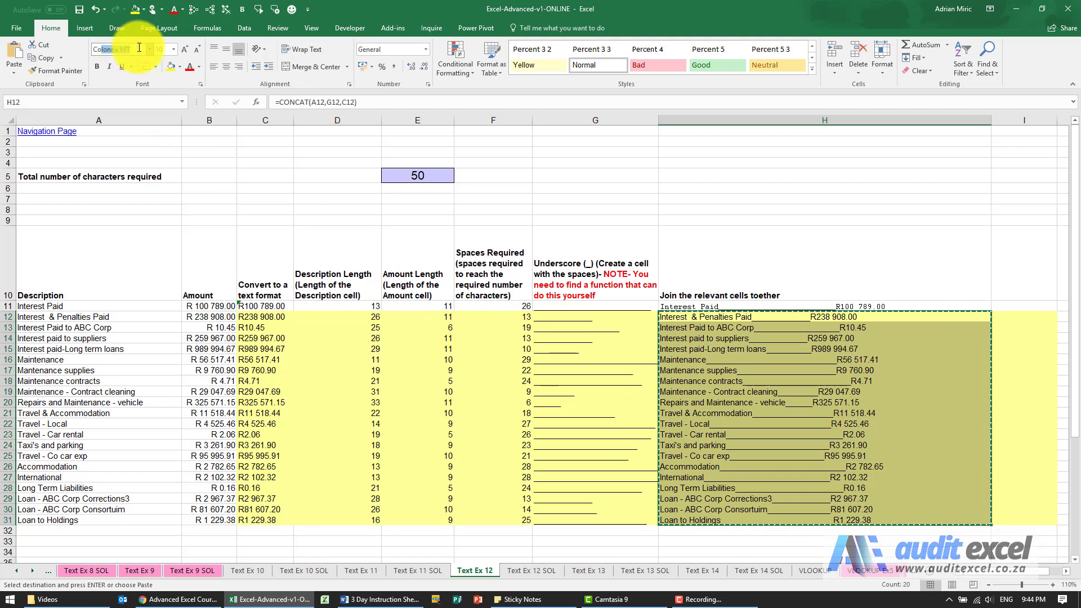
{"action": "type", "text": "Courier New"}
{"action": "key", "text": "Return"}
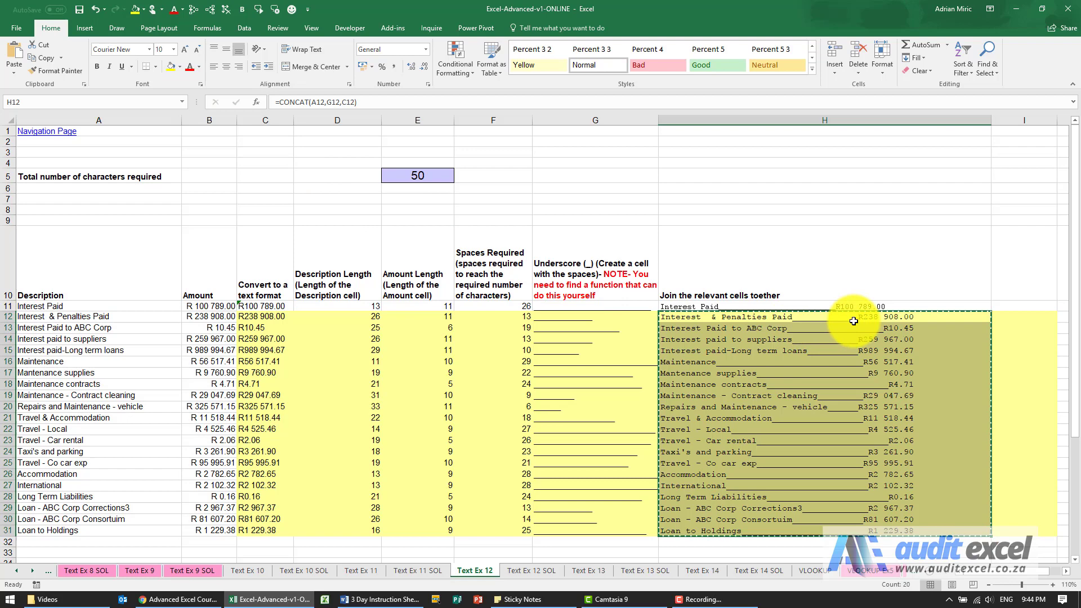
{"action": "scroll", "coordinate": [868, 332], "scroll_direction": "down", "scroll_amount": 1}
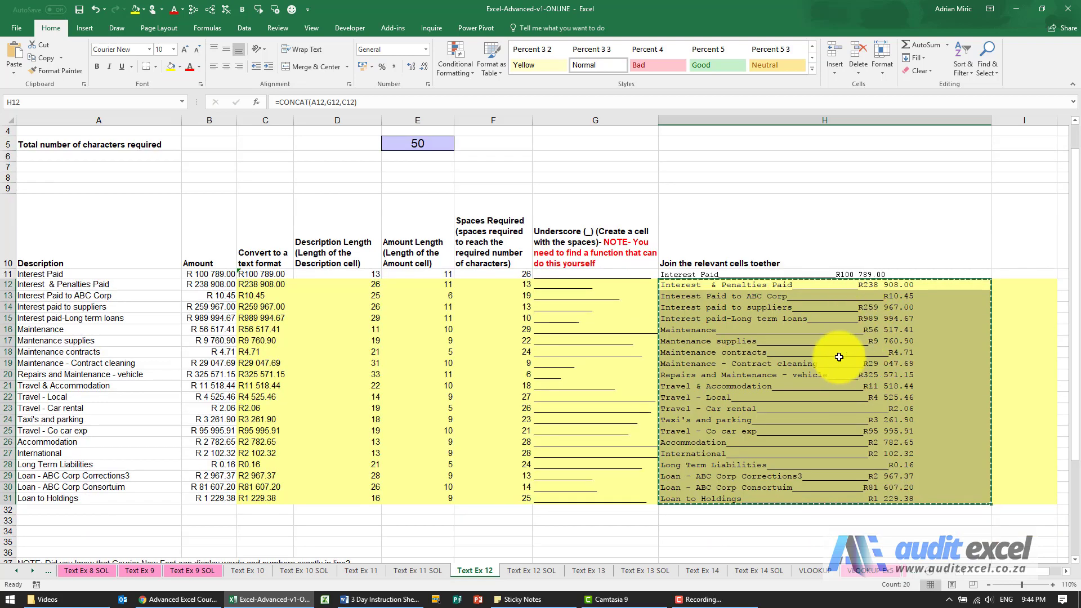